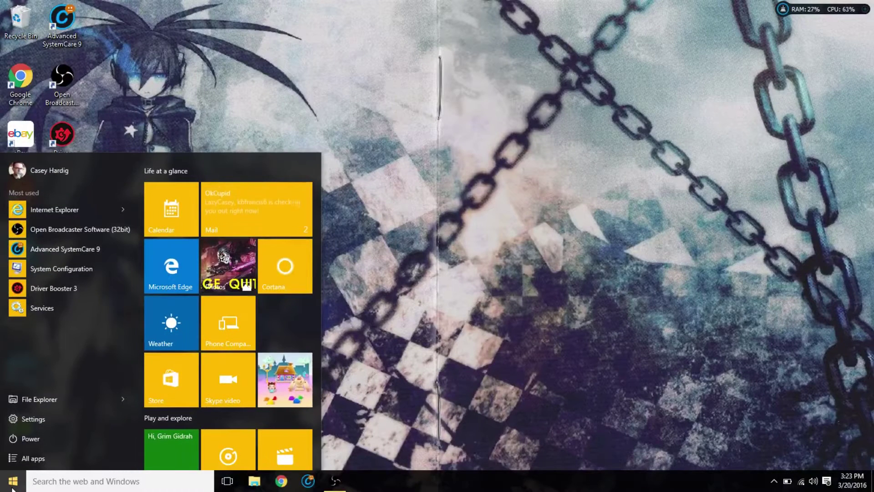
Step: Launch msconfig.exe from the Run dialog and show System Configuration's Services tab
{"action": "right_click", "coordinate": [12, 485]}
{"action": "left_click", "coordinate": [36, 428]}
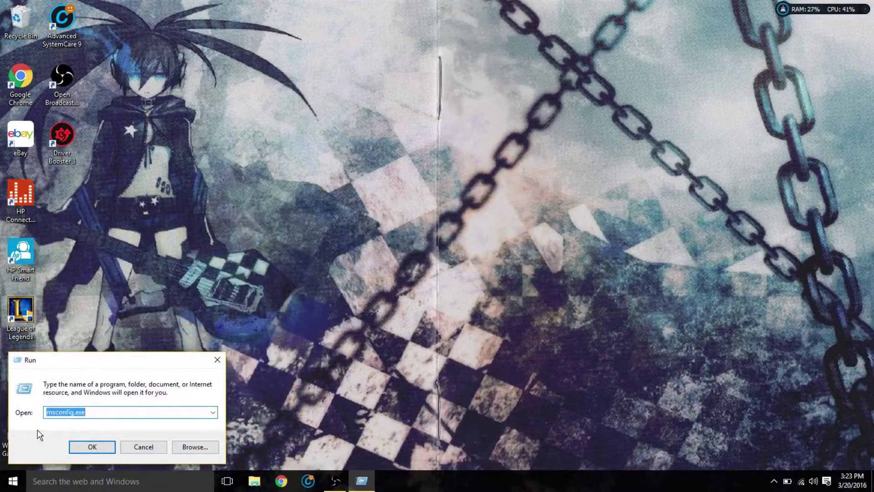
{"action": "type", "text": "msc"}
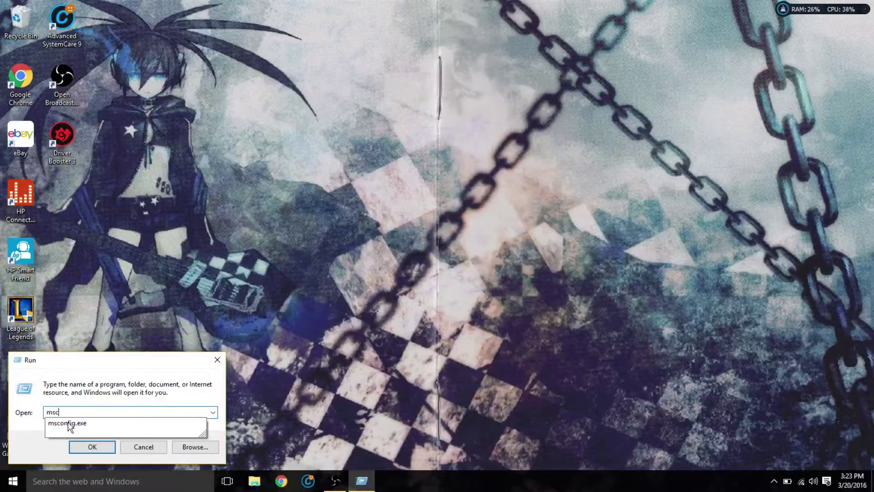
{"action": "type", "text": "onfig.exe"}
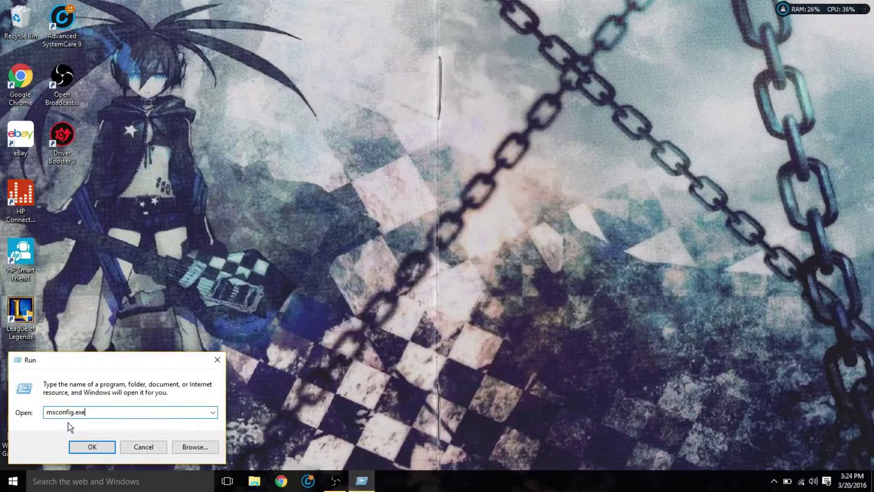
{"action": "left_click", "coordinate": [86, 449]}
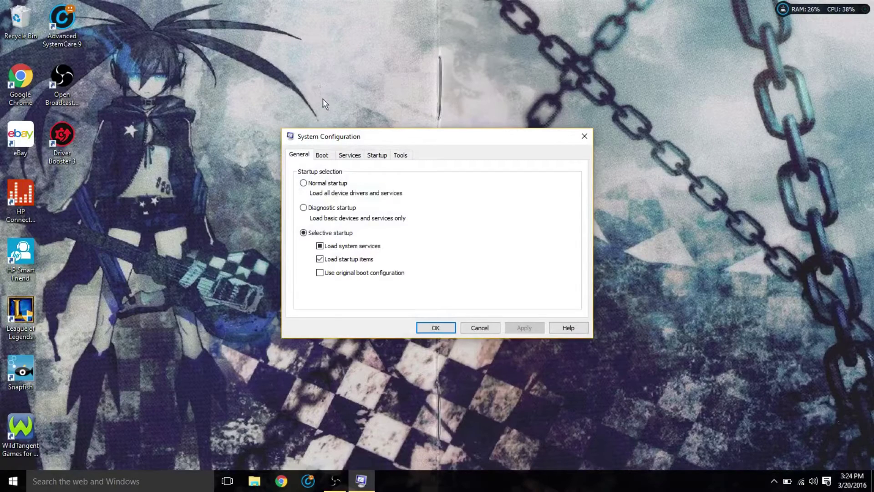
{"action": "left_click", "coordinate": [355, 156]}
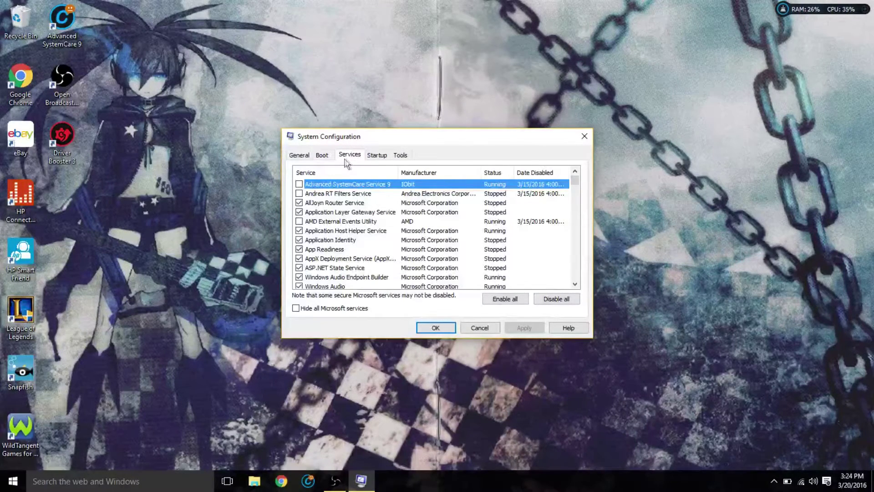
Step: Hide Microsoft services, disable and apply Plays.tv Update Service, then go to the Startup page
{"action": "left_click", "coordinate": [296, 309]}
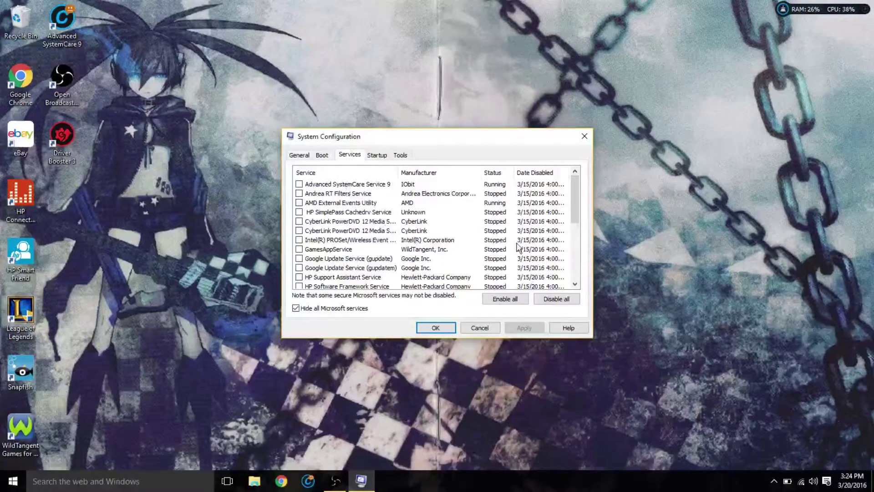
{"action": "left_click_drag", "start_coordinate": [575, 198], "coordinate": [573, 217]}
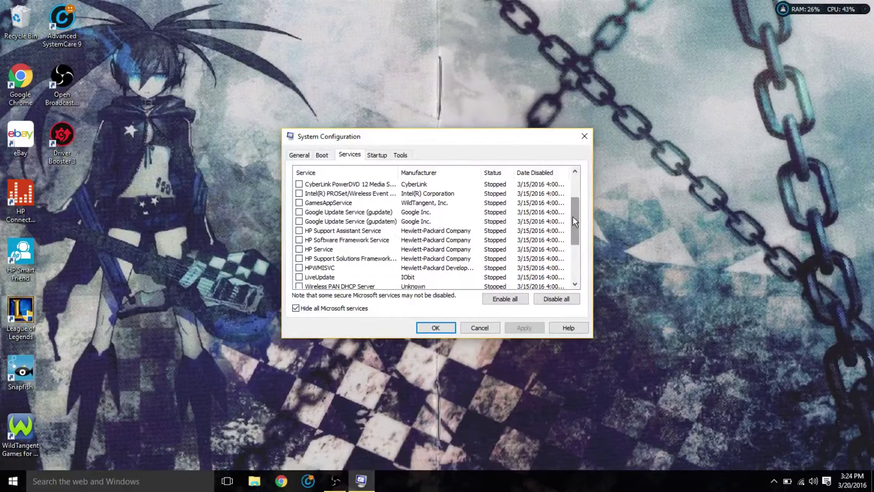
{"action": "left_click", "coordinate": [775, 482]}
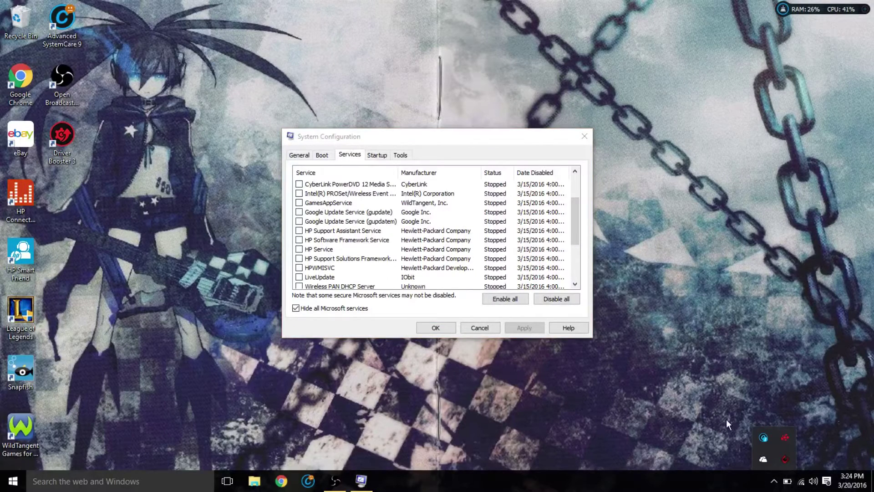
{"action": "left_click_drag", "start_coordinate": [575, 209], "coordinate": [574, 246]}
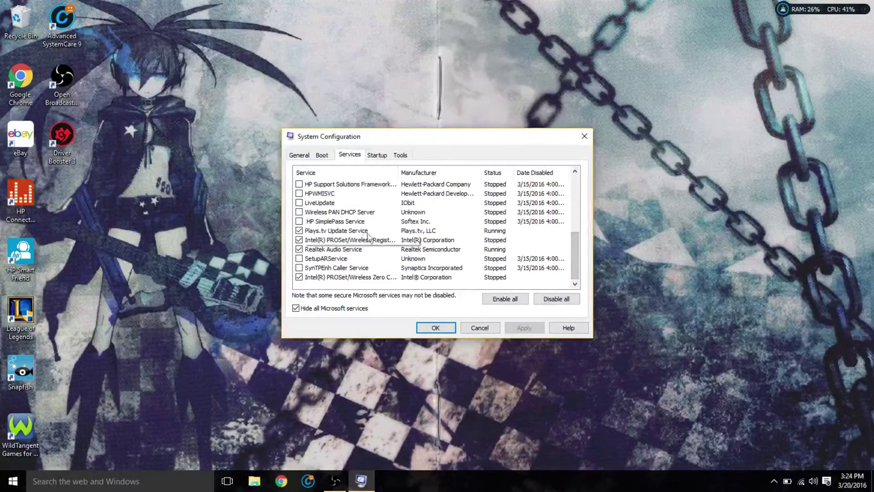
{"action": "left_click", "coordinate": [299, 231]}
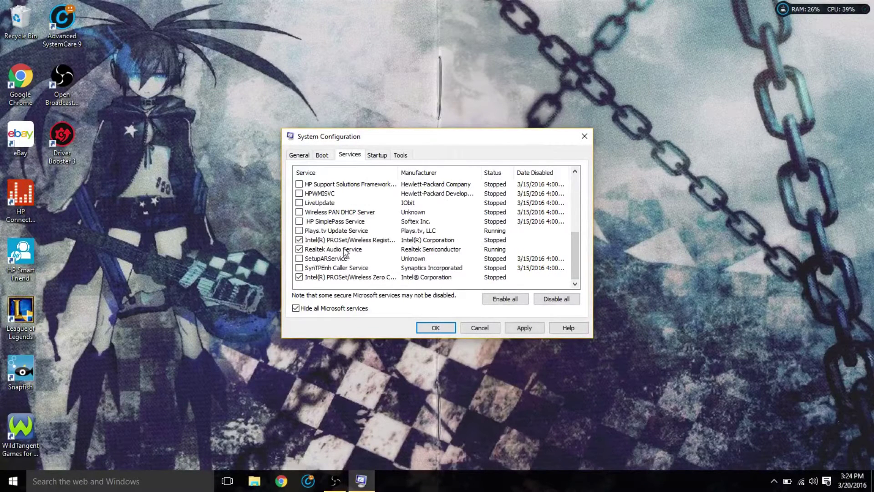
{"action": "left_click", "coordinate": [323, 250]}
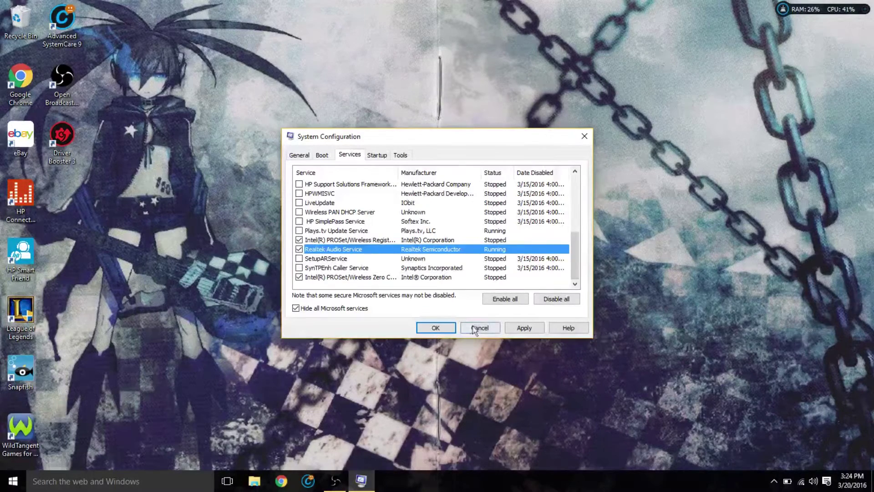
{"action": "left_click", "coordinate": [508, 330]}
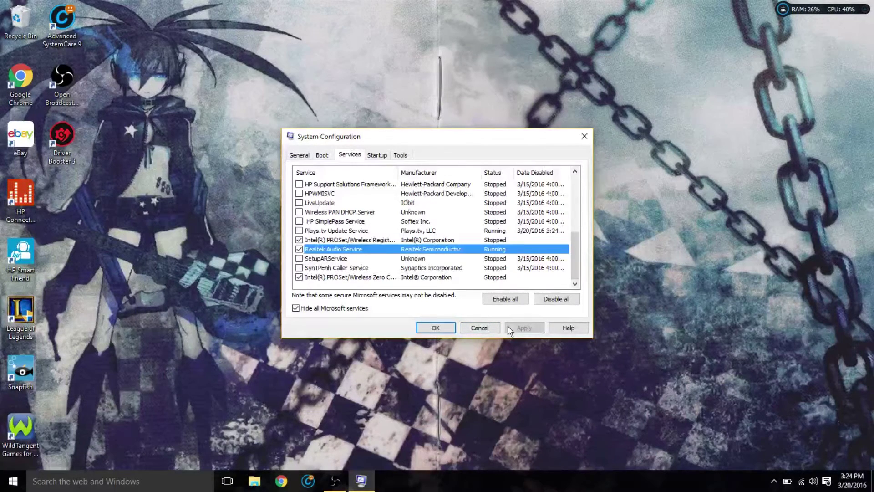
{"action": "left_click", "coordinate": [371, 156]}
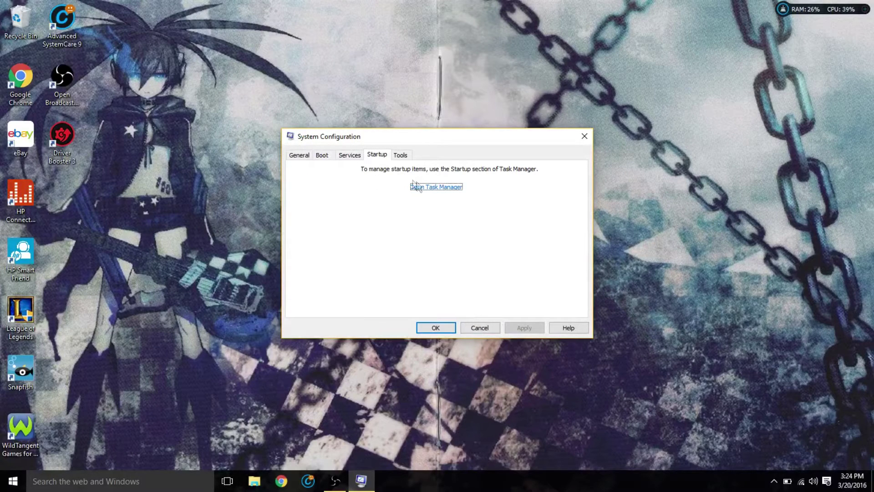
Step: Open Task Manager's startup list and disable Plays.tv Video Recorder at startup
{"action": "left_click", "coordinate": [435, 188]}
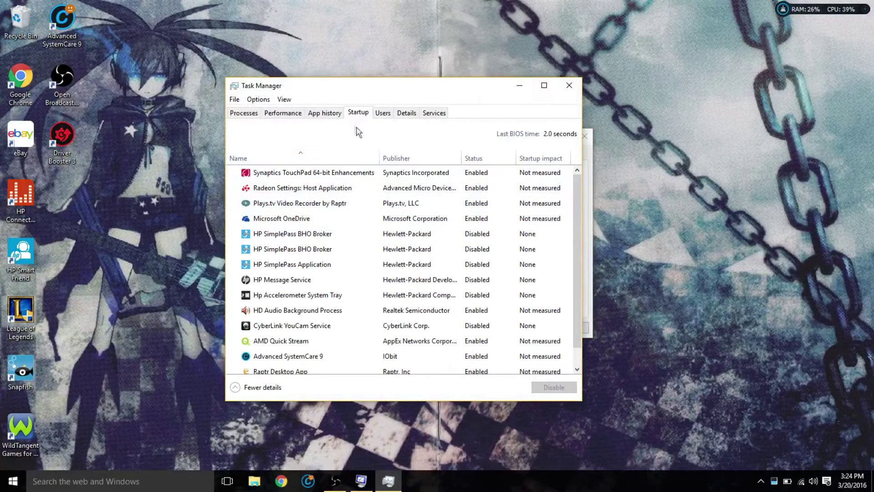
{"action": "left_click", "coordinate": [457, 173]}
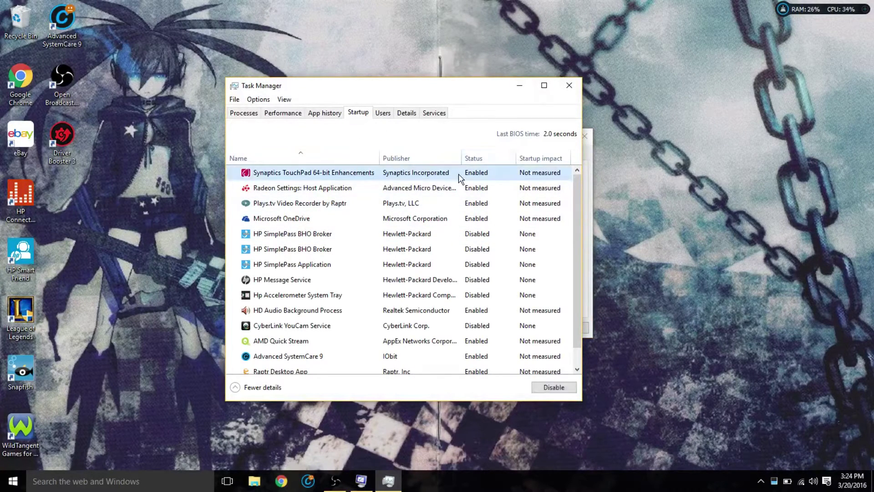
{"action": "left_click", "coordinate": [455, 189]}
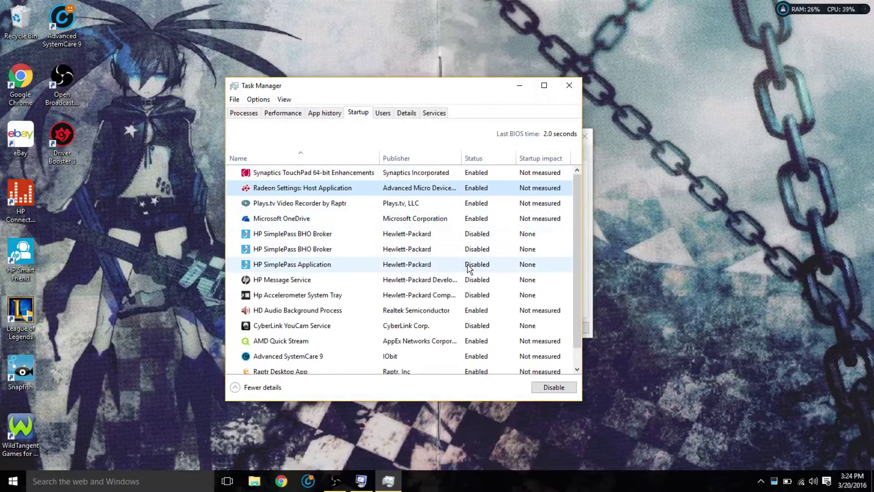
{"action": "left_click", "coordinate": [450, 204]}
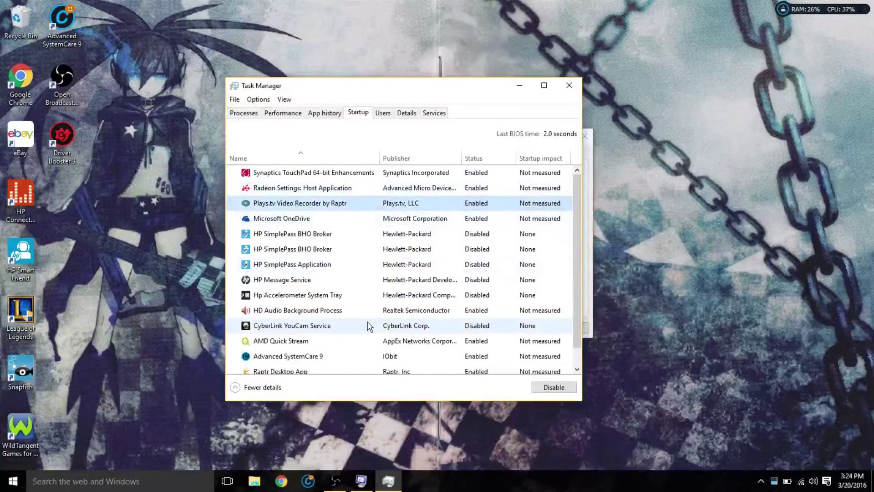
{"action": "left_click", "coordinate": [537, 388]}
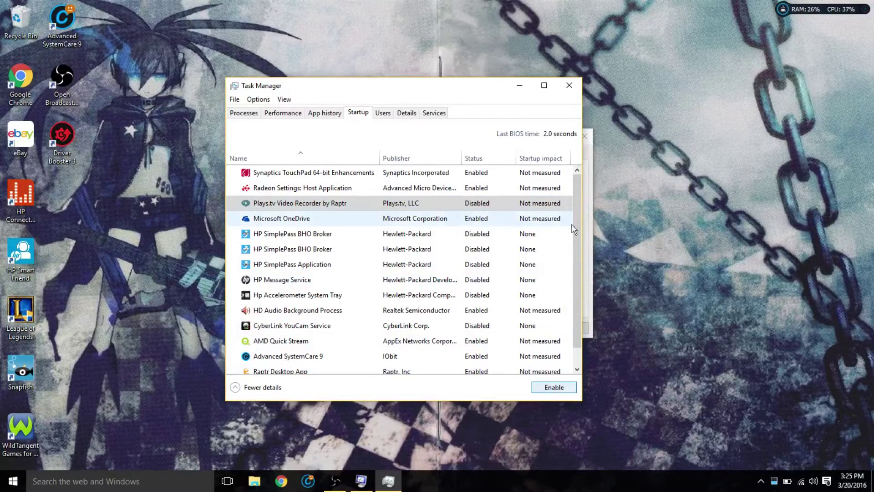
Step: Disable AMD Quick Stream from launching at startup
{"action": "left_click_drag", "start_coordinate": [578, 223], "coordinate": [579, 257]}
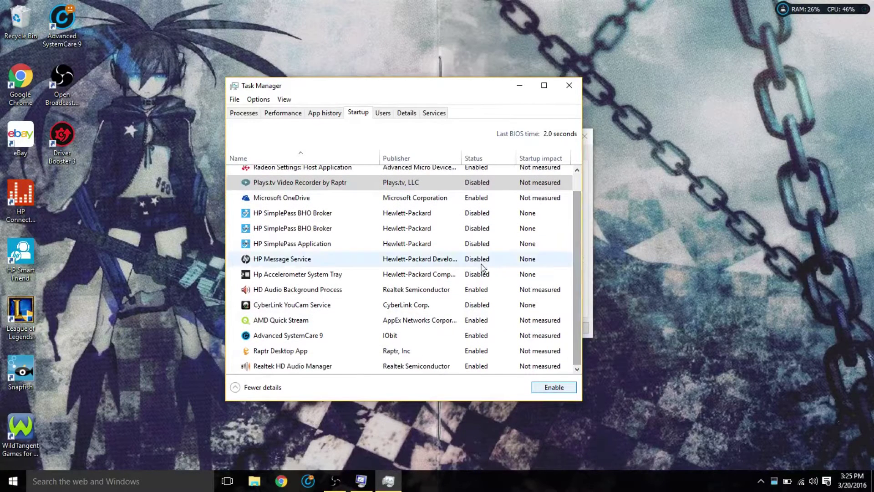
{"action": "left_click", "coordinate": [455, 292]}
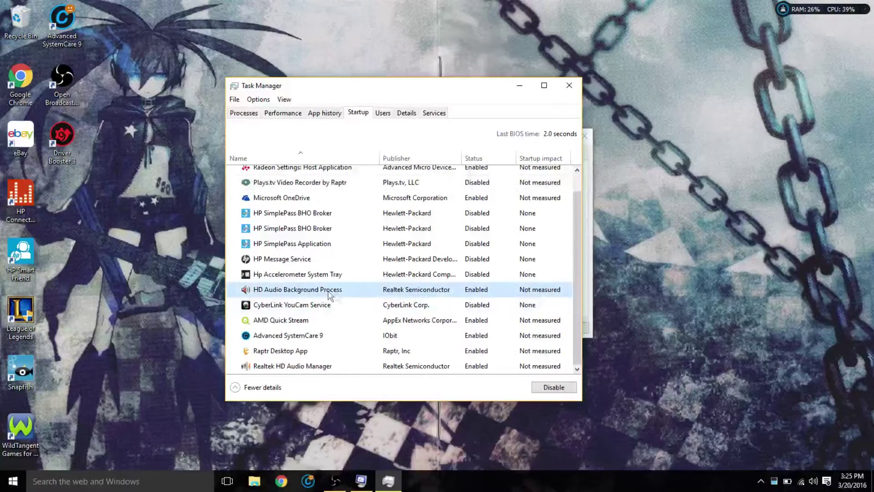
{"action": "left_click", "coordinate": [306, 321]}
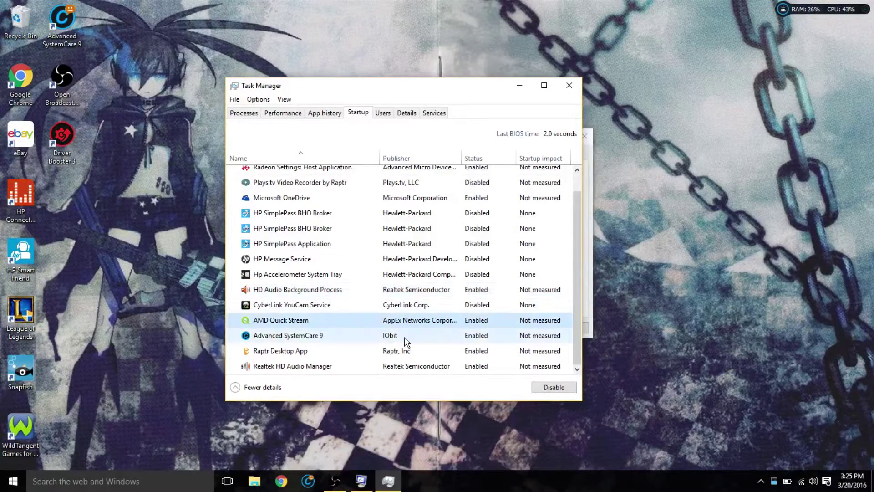
{"action": "left_click", "coordinate": [545, 390]}
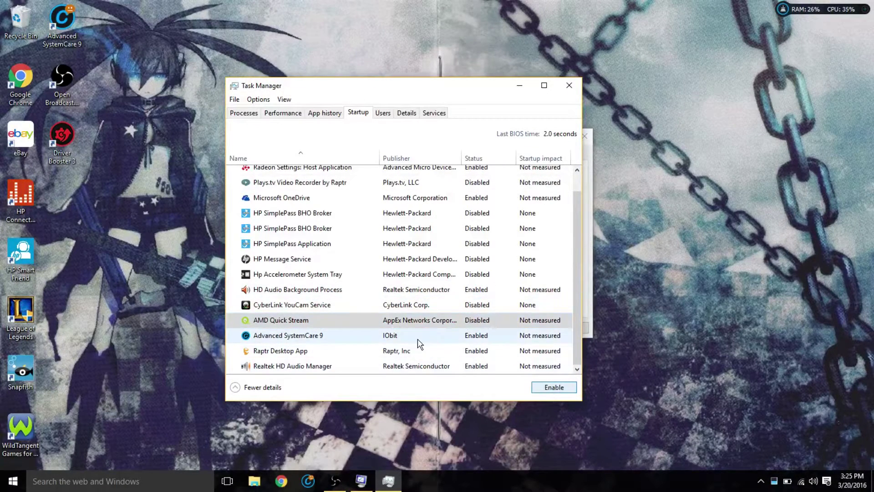
Step: Disable Raptr Desktop App at startup, view the Users tab, and close Task Manager
{"action": "left_click", "coordinate": [334, 337]}
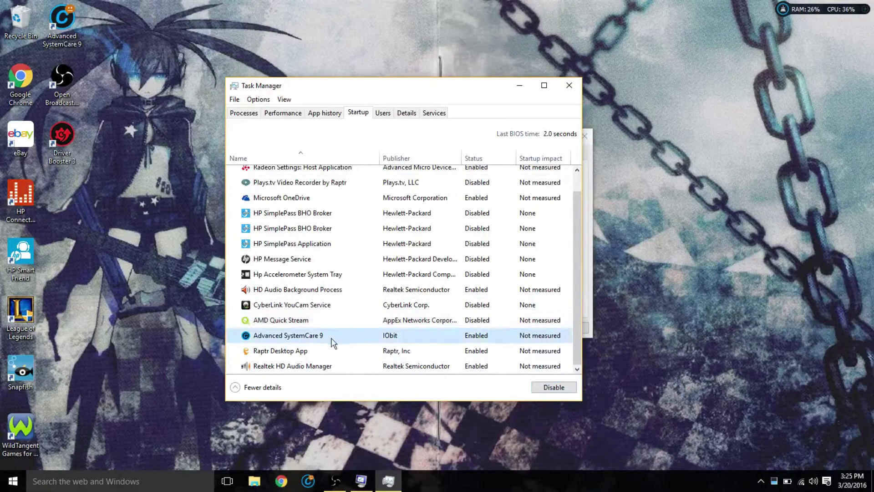
{"action": "left_click", "coordinate": [317, 354]}
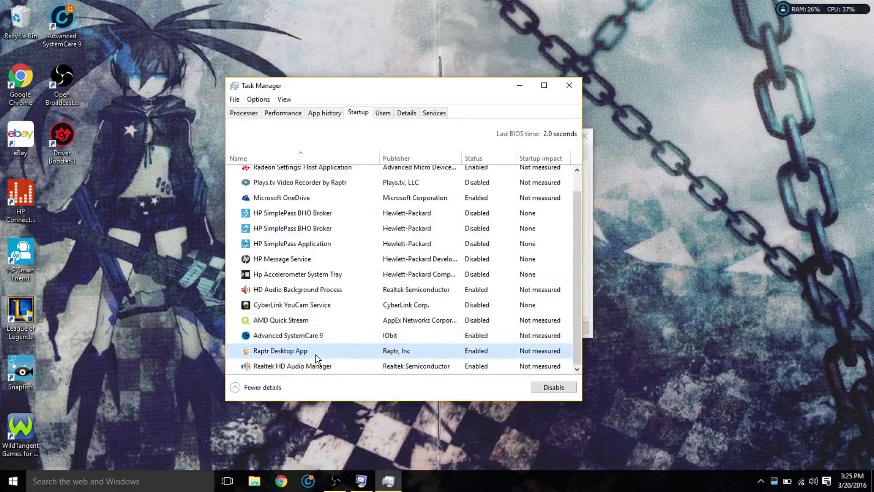
{"action": "left_click", "coordinate": [545, 390]}
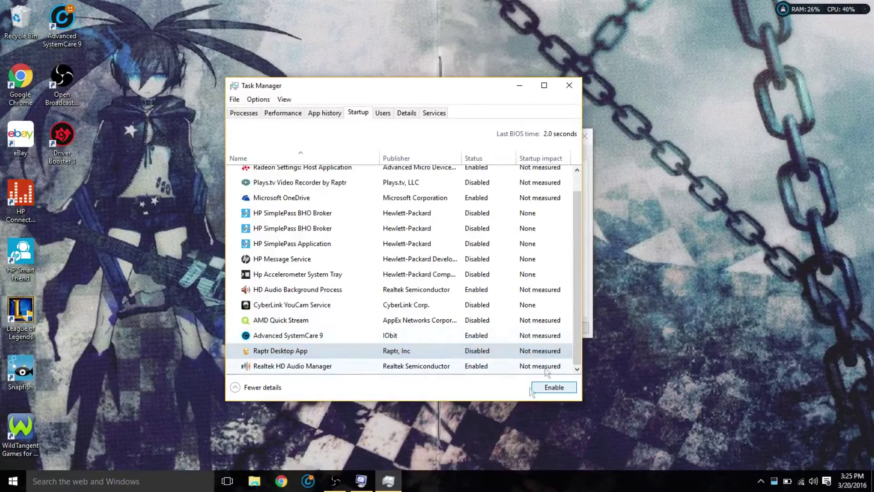
{"action": "left_click", "coordinate": [385, 115]}
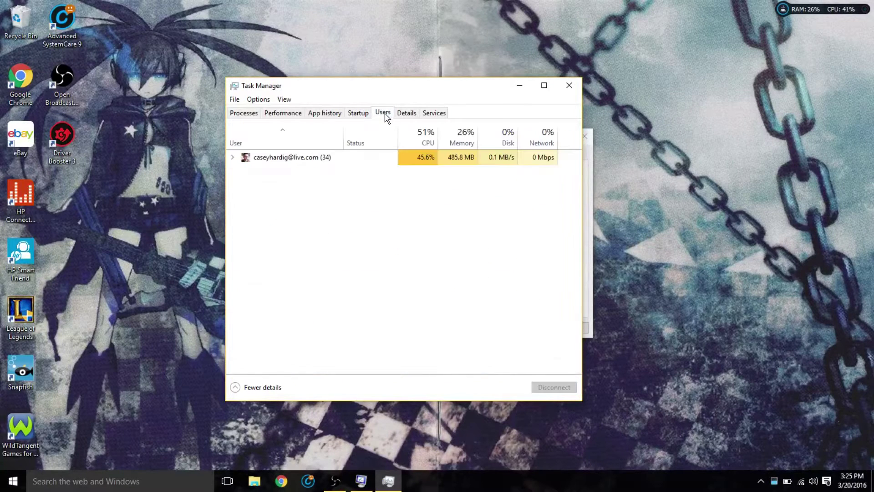
{"action": "left_click", "coordinate": [570, 87]}
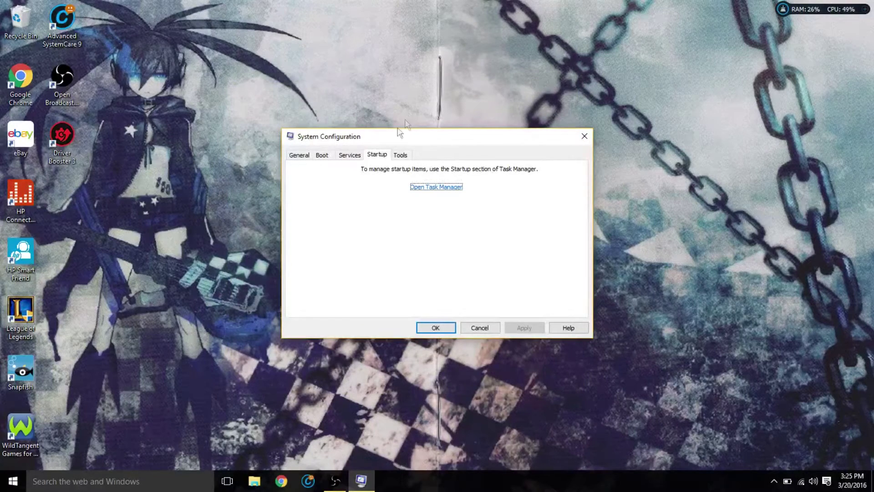
Step: Enable Safe boot on the Boot tab and apply the setting
{"action": "left_click", "coordinate": [327, 158]}
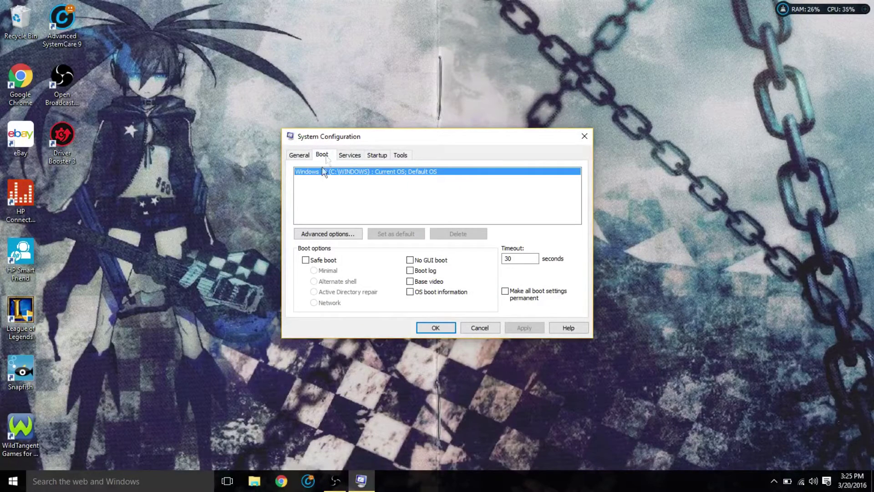
{"action": "left_click", "coordinate": [306, 261]}
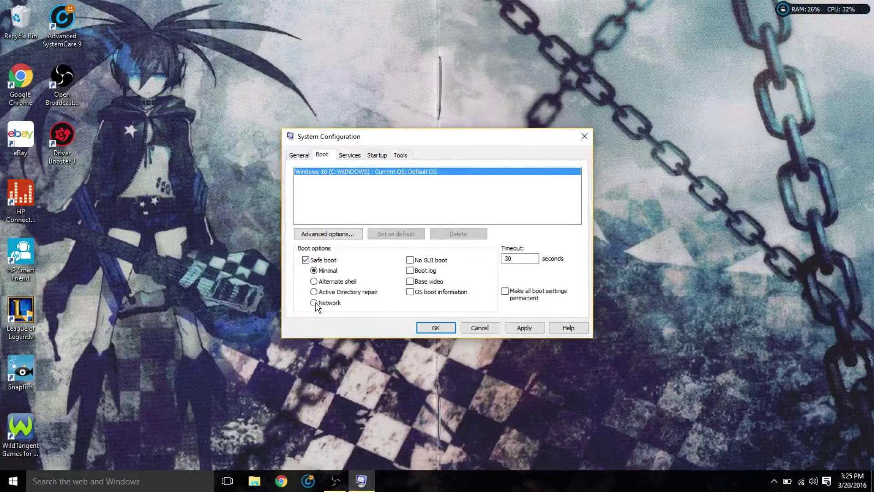
{"action": "left_click", "coordinate": [519, 326]}
{"action": "left_click", "coordinate": [436, 328]}
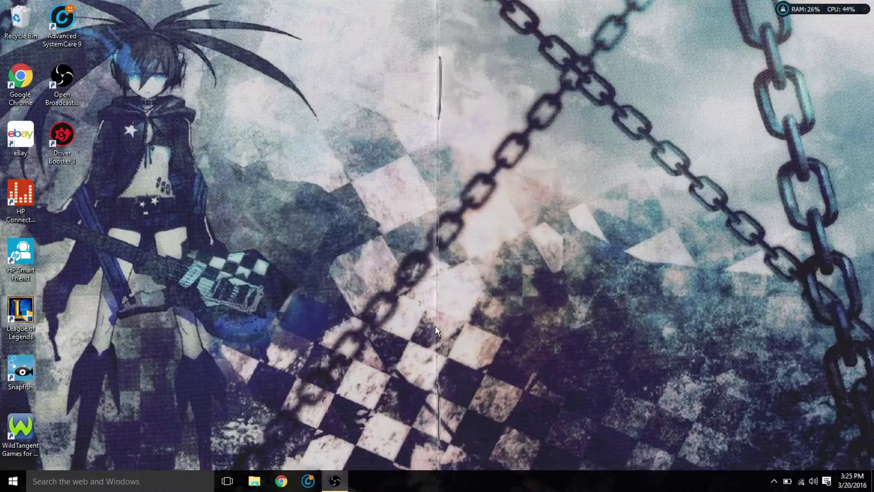
{"action": "left_click", "coordinate": [13, 481]}
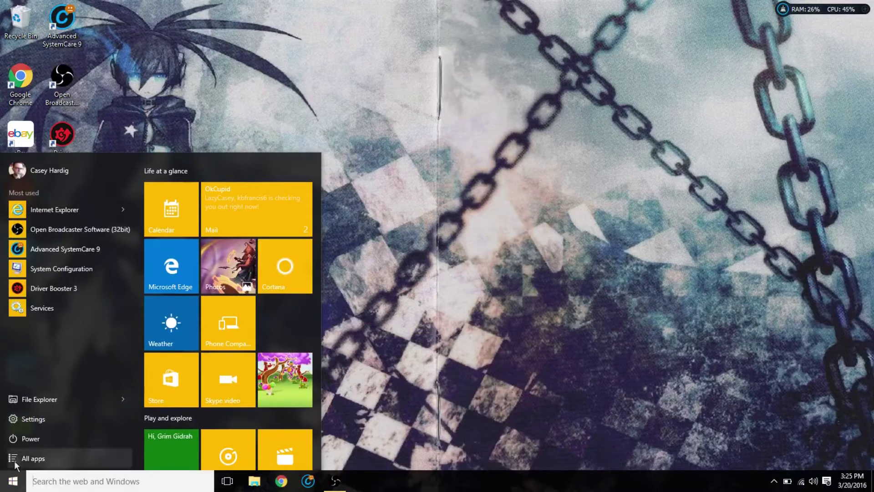
{"action": "left_click", "coordinate": [22, 435]}
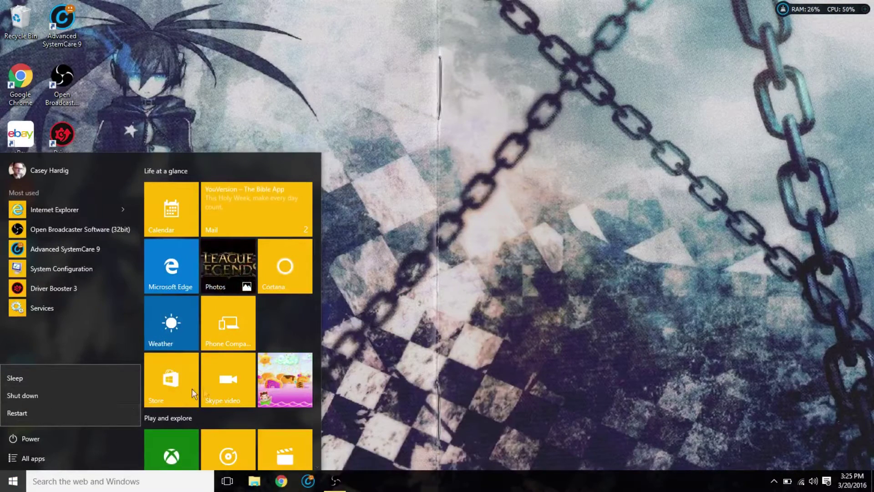
{"action": "left_click", "coordinate": [413, 362]}
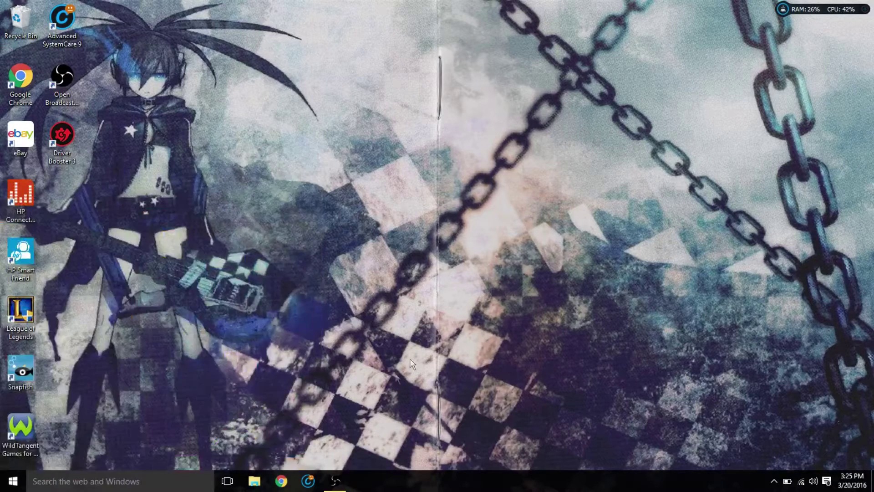
{"action": "left_click", "coordinate": [282, 480]}
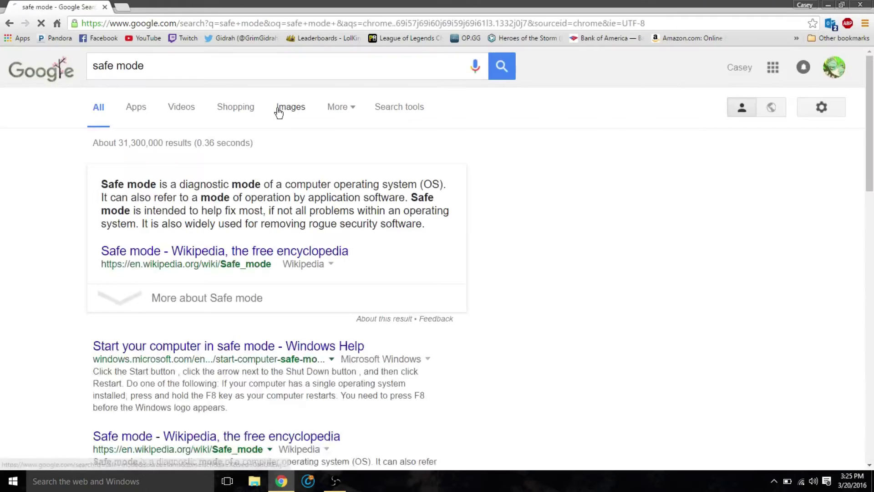
Step: Browse safe mode image results, view a full-size screenshot, then close the browser
{"action": "left_click", "coordinate": [278, 110]}
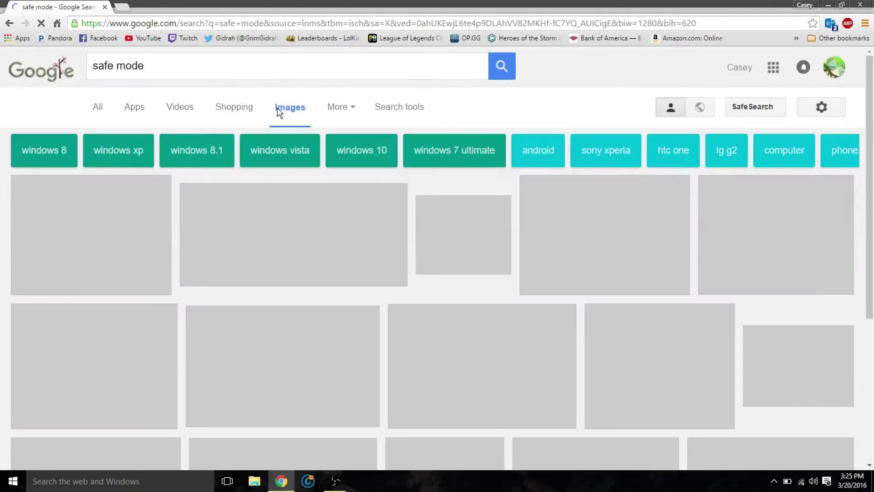
{"action": "scroll", "coordinate": [160, 194], "scroll_direction": "down", "scroll_amount": 5}
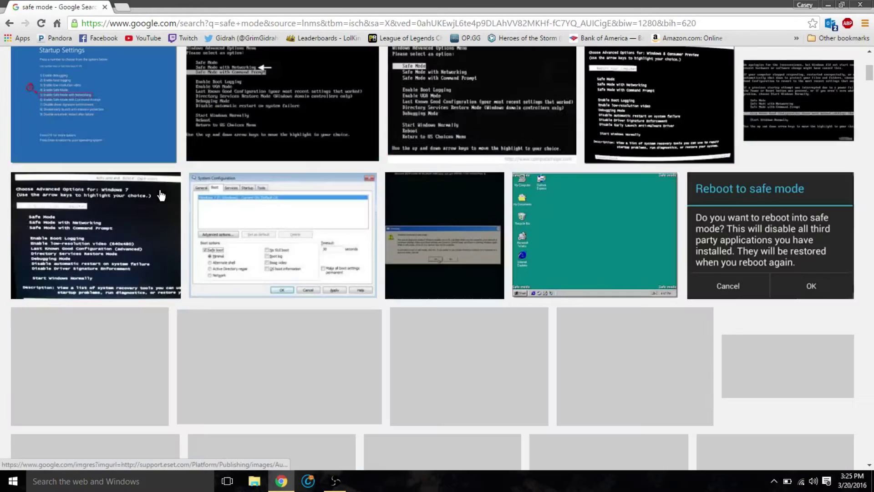
{"action": "scroll", "coordinate": [160, 194], "scroll_direction": "down", "scroll_amount": 5}
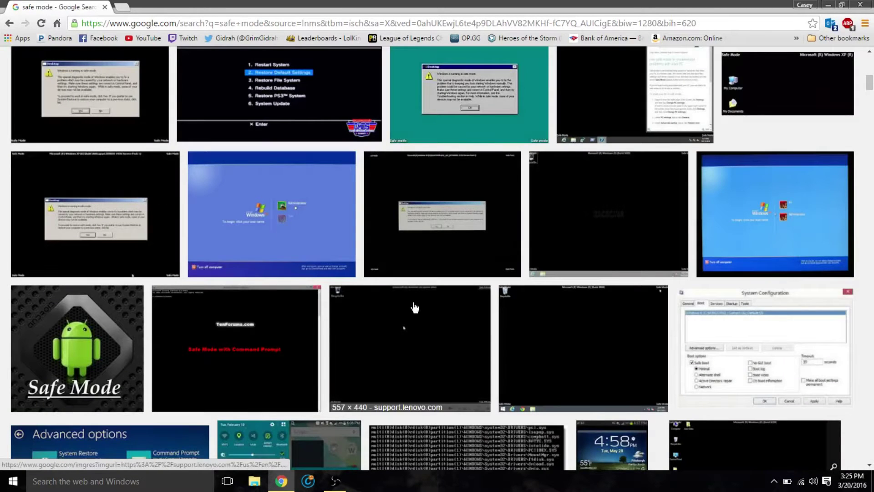
{"action": "left_click", "coordinate": [524, 337]}
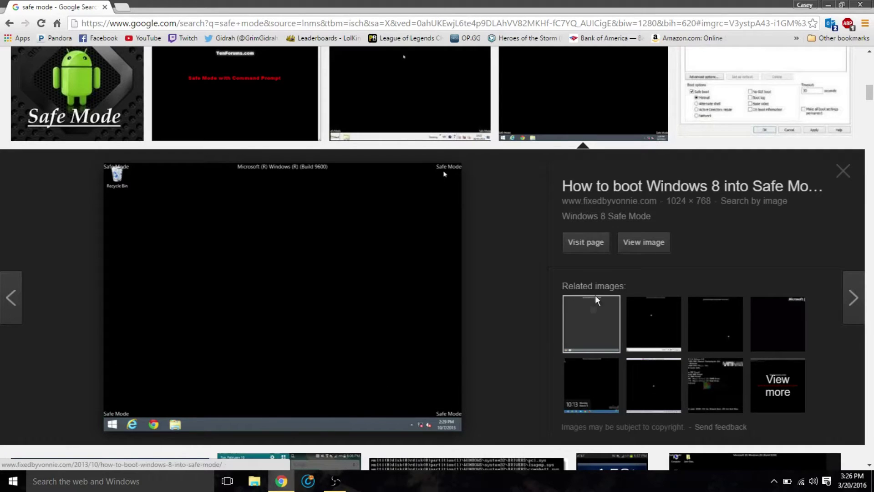
{"action": "left_click", "coordinate": [644, 243]}
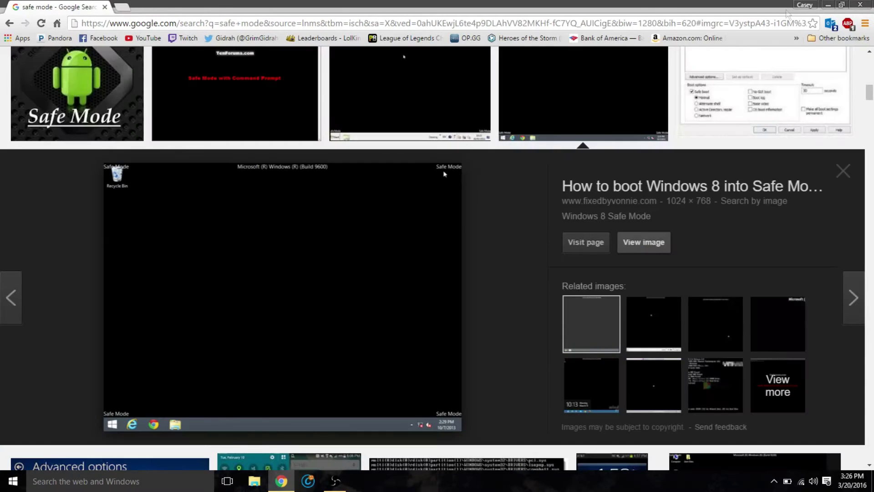
{"action": "left_click", "coordinate": [861, 5]}
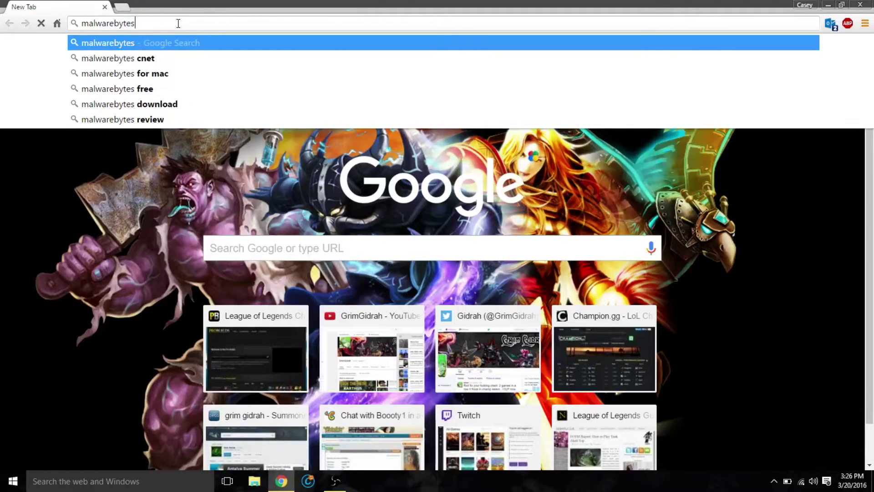
Step: Search for malwarebytes and go to the official site's download page
{"action": "key", "text": "Return"}
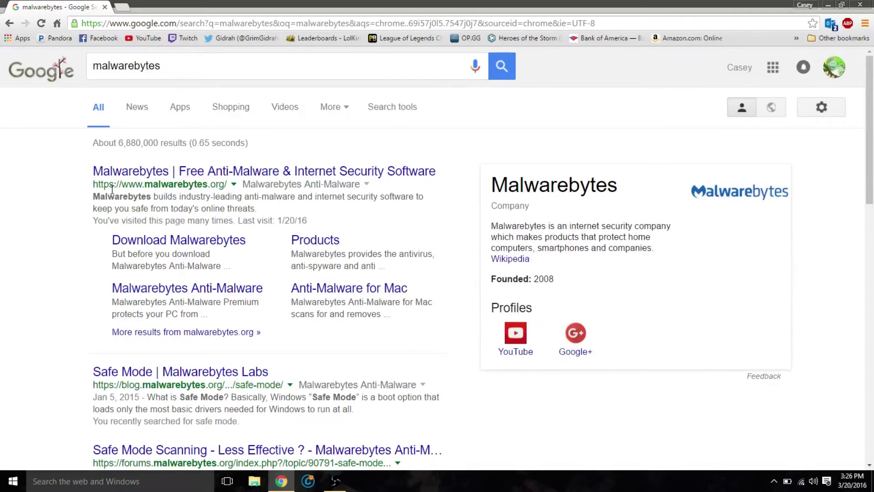
{"action": "left_click", "coordinate": [182, 179]}
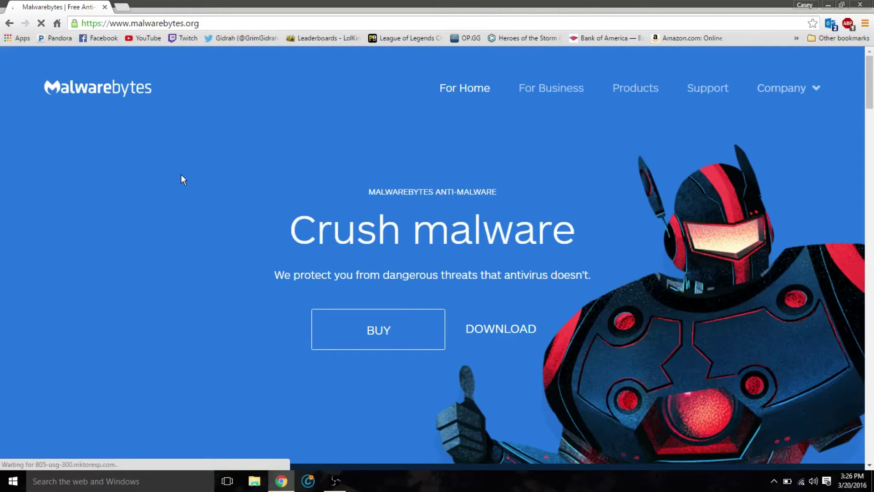
{"action": "left_click", "coordinate": [484, 334]}
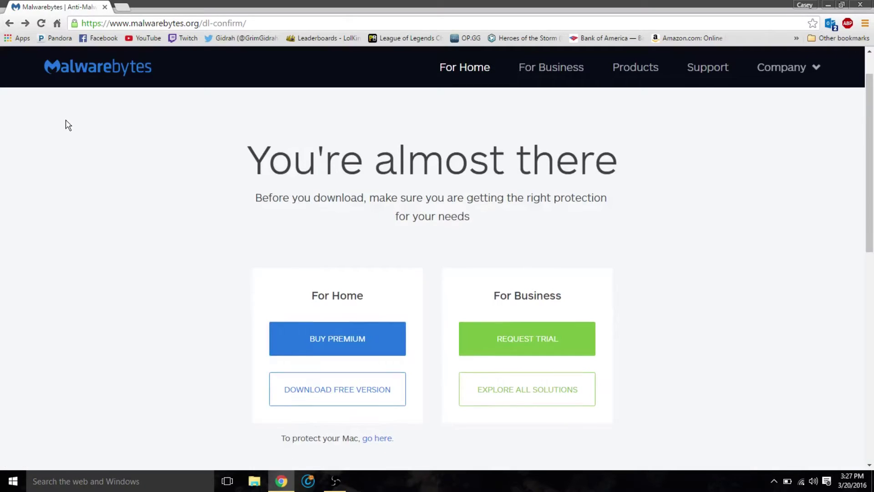
{"action": "scroll", "coordinate": [322, 137], "scroll_direction": "down", "scroll_amount": 2}
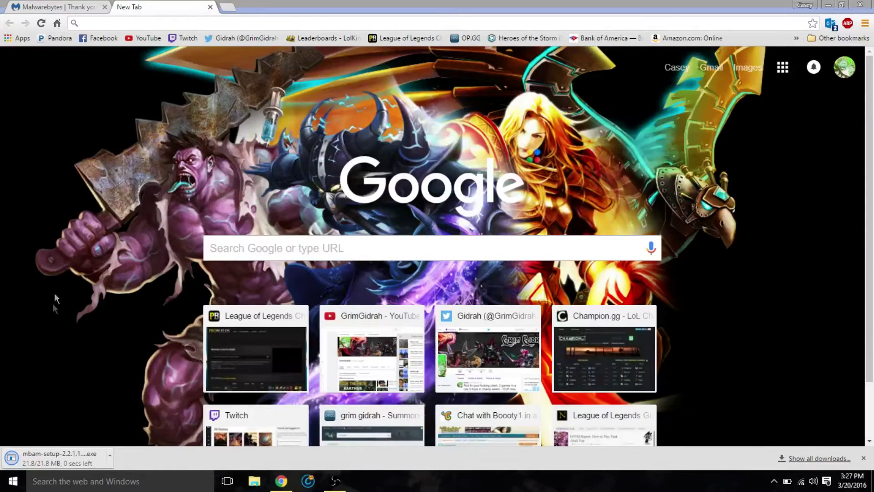
Step: Search 'avg free', open the AVG free antivirus site, and run the Malwarebytes installer
{"action": "left_click", "coordinate": [128, 28]}
{"action": "type", "text": "avg"}
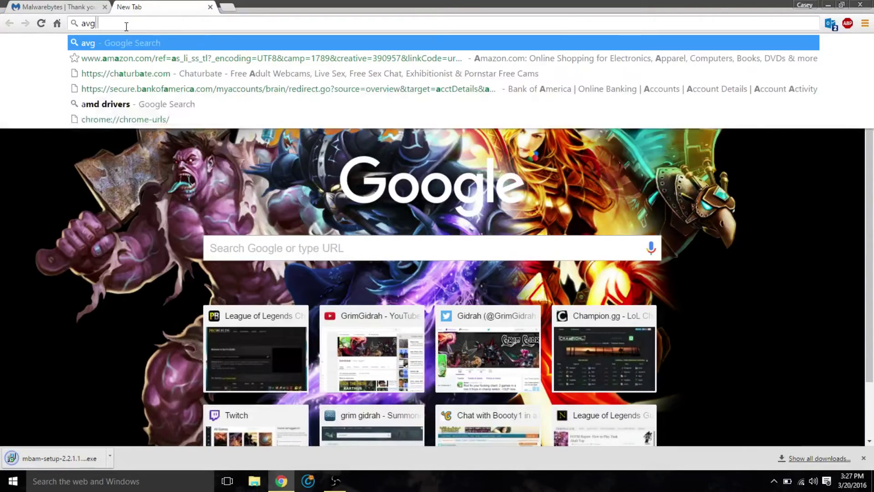
{"action": "type", "text": " free"}
{"action": "key", "text": "Return"}
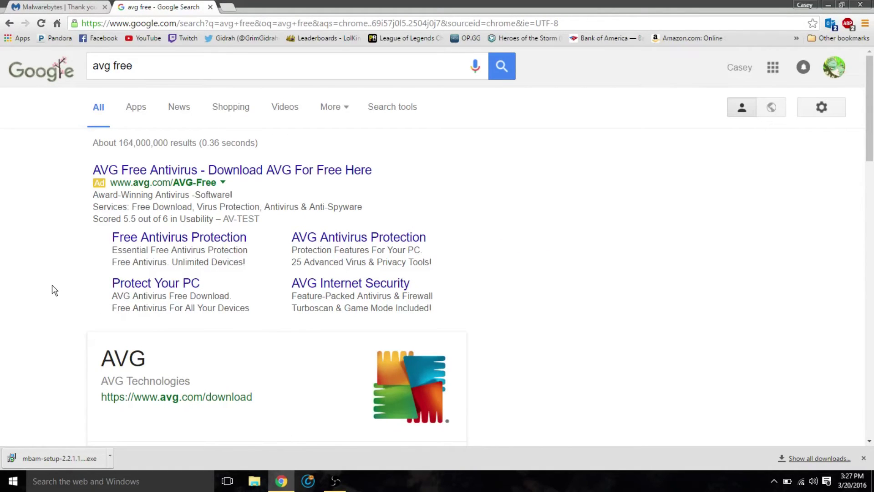
{"action": "scroll", "coordinate": [53, 290], "scroll_direction": "down", "scroll_amount": 7}
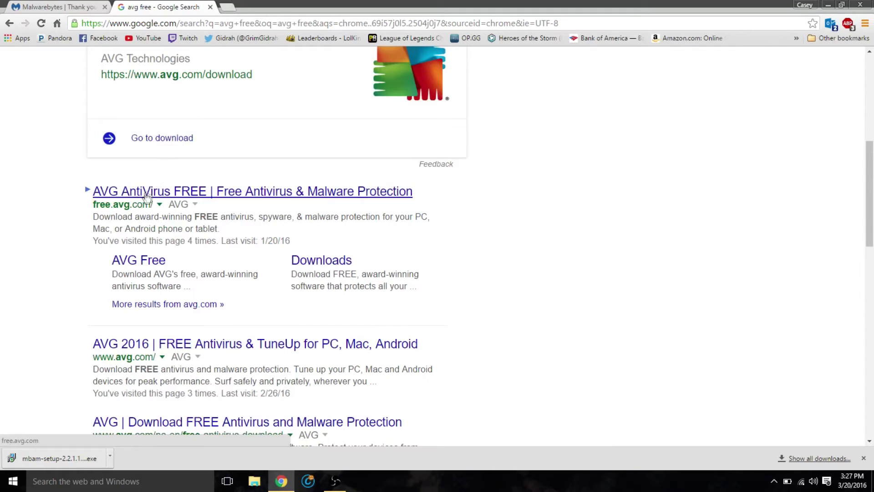
{"action": "left_click", "coordinate": [127, 200]}
{"action": "left_click", "coordinate": [89, 455]}
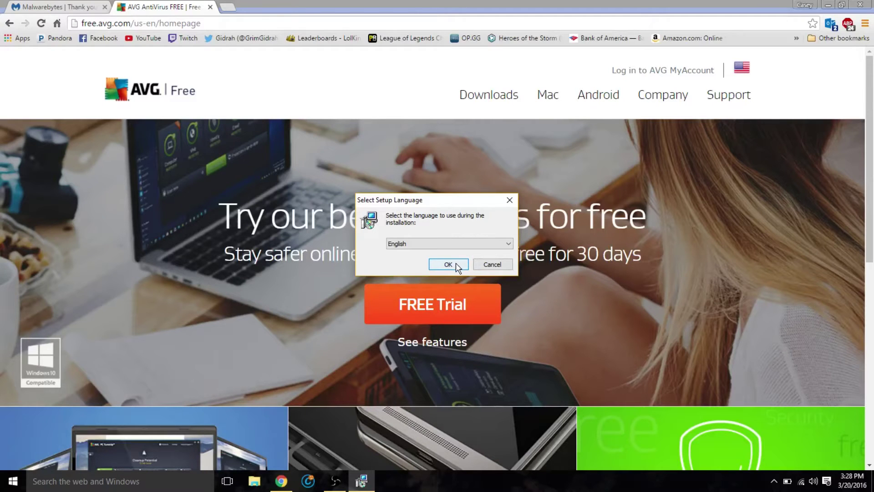
Step: Choose English, accept the licence, keep the default folder and options, and start installing
{"action": "left_click", "coordinate": [455, 263]}
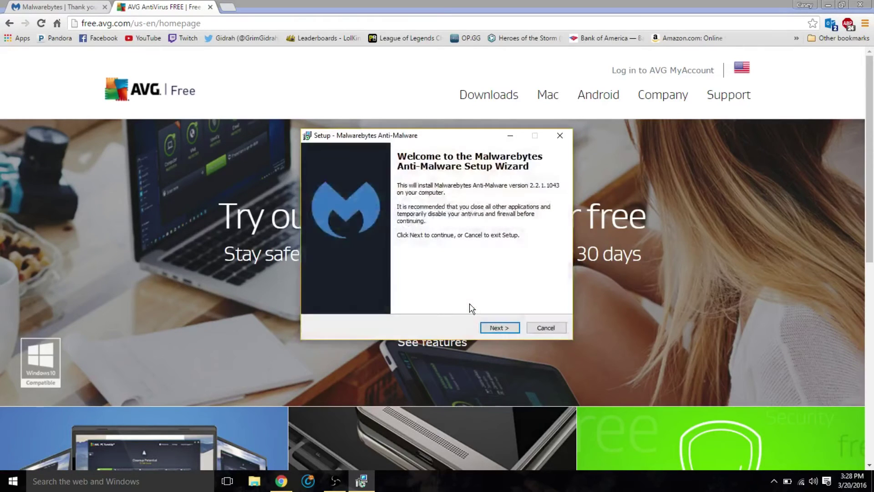
{"action": "left_click", "coordinate": [494, 329]}
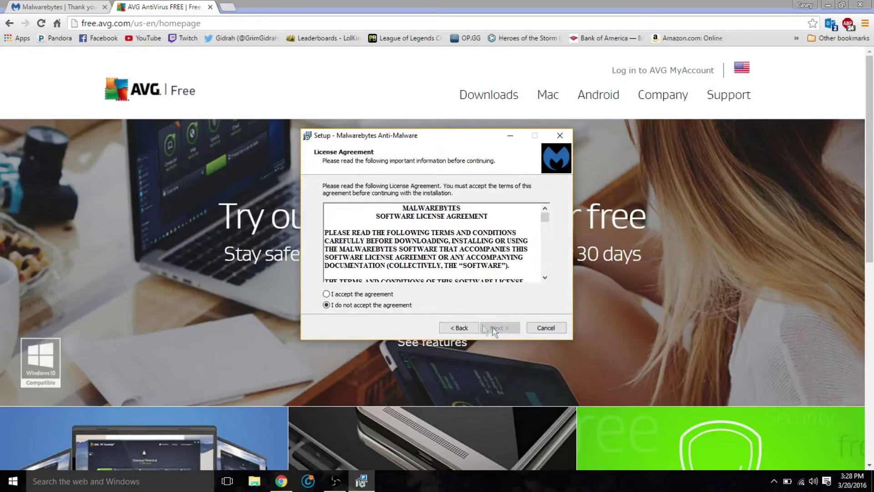
{"action": "left_click", "coordinate": [326, 294]}
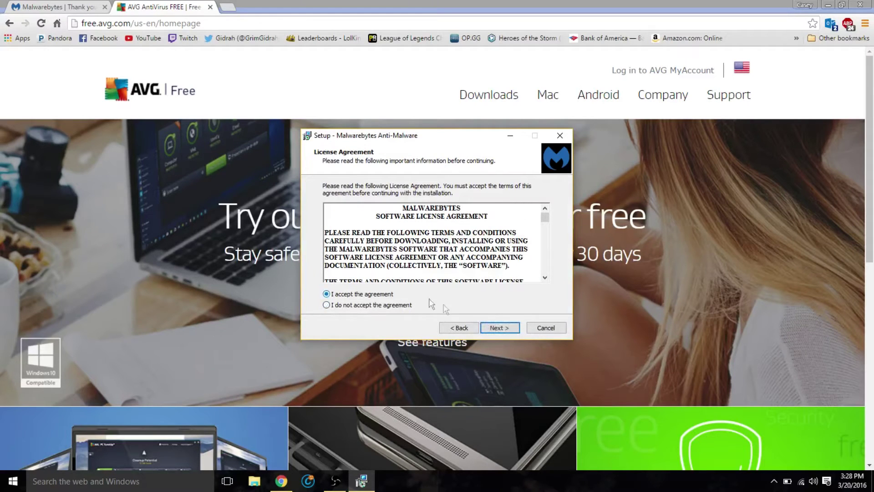
{"action": "left_click", "coordinate": [500, 328]}
{"action": "left_click", "coordinate": [497, 327]}
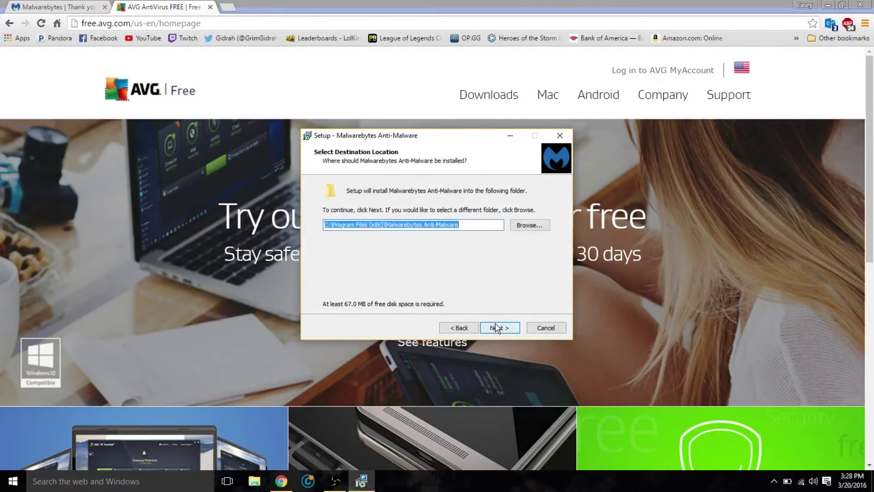
{"action": "left_click", "coordinate": [497, 327]}
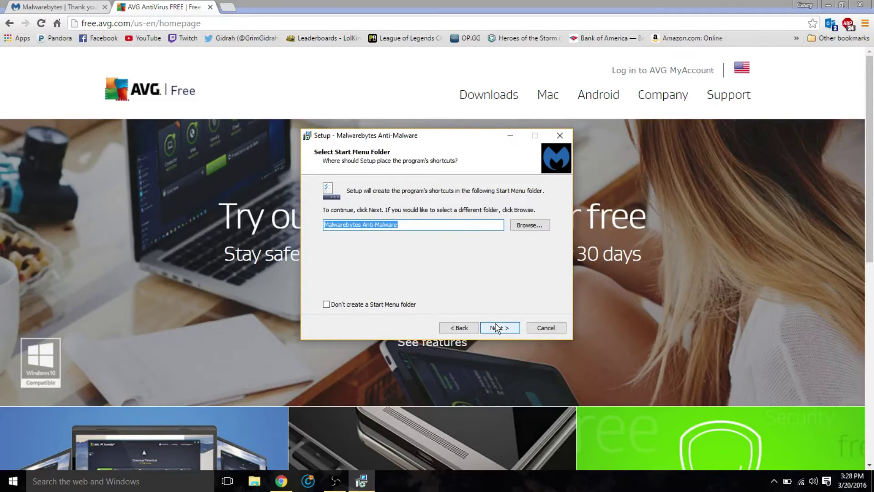
{"action": "left_click", "coordinate": [497, 326]}
{"action": "left_click", "coordinate": [496, 327]}
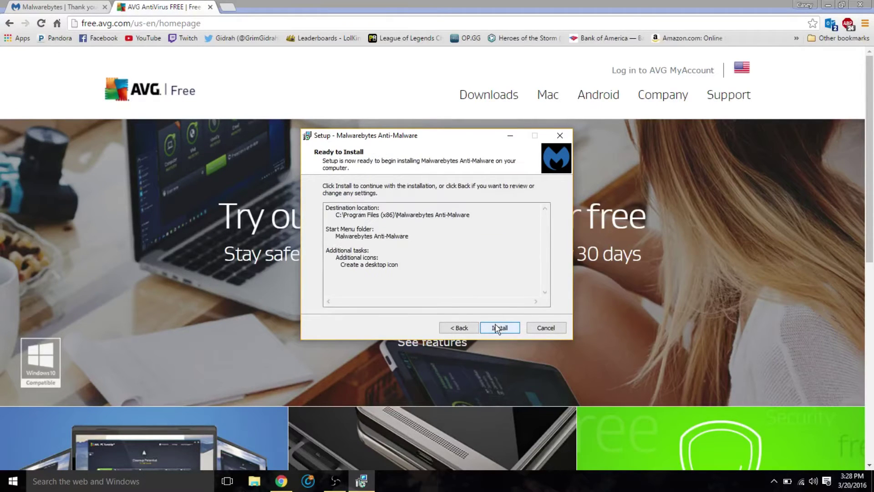
{"action": "left_click", "coordinate": [498, 328]}
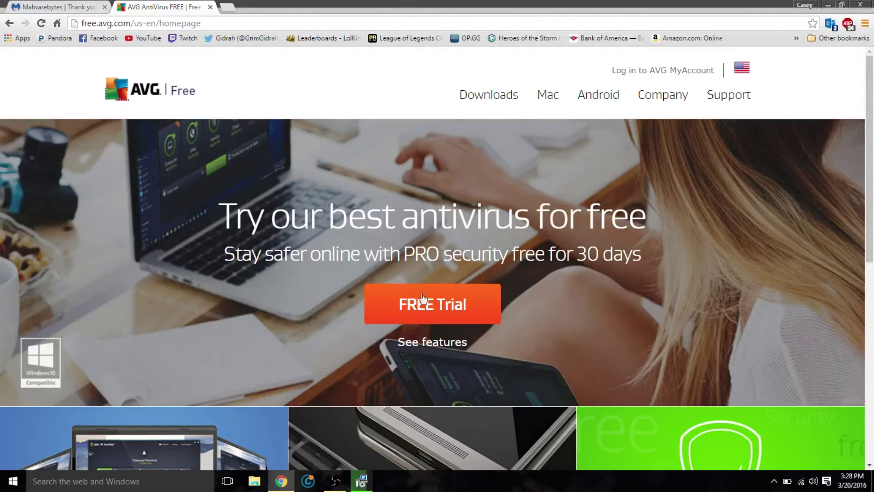
Step: Download the AVG free trial installer AVG_Protection_1472.exe and allow it to run
{"action": "left_click", "coordinate": [386, 305]}
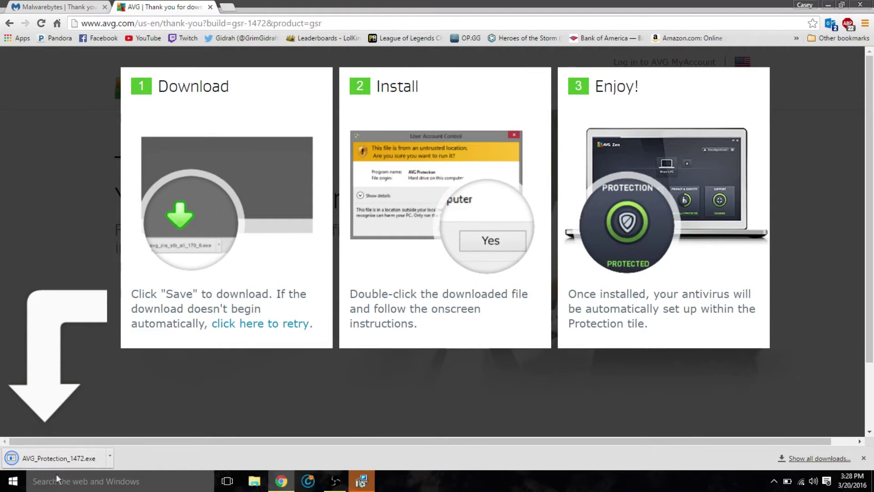
{"action": "left_click", "coordinate": [38, 460]}
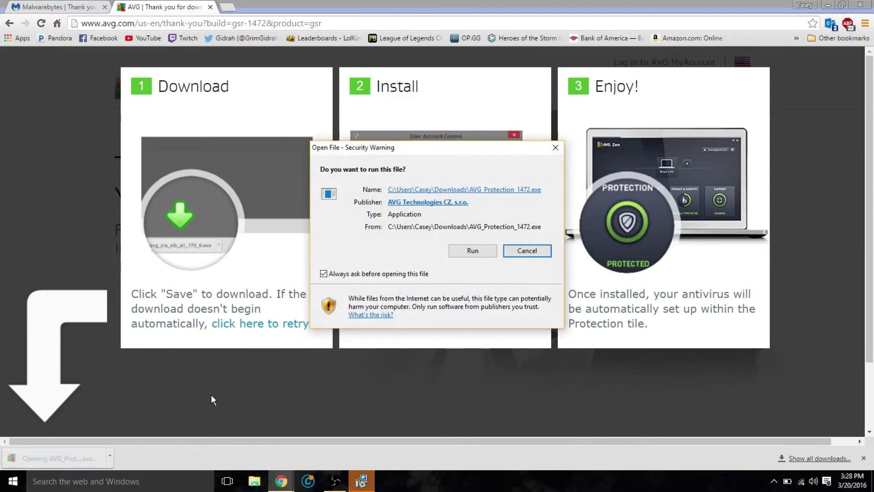
{"action": "left_click", "coordinate": [455, 255]}
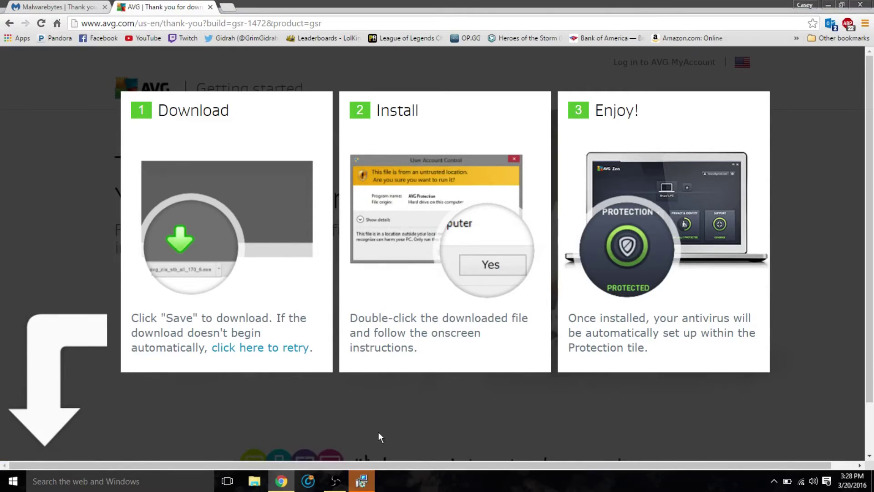
Step: Finish Malwarebytes setup without the Premium trial, dismiss the startup notification, and focus Malwarebytes
{"action": "left_click", "coordinate": [361, 479]}
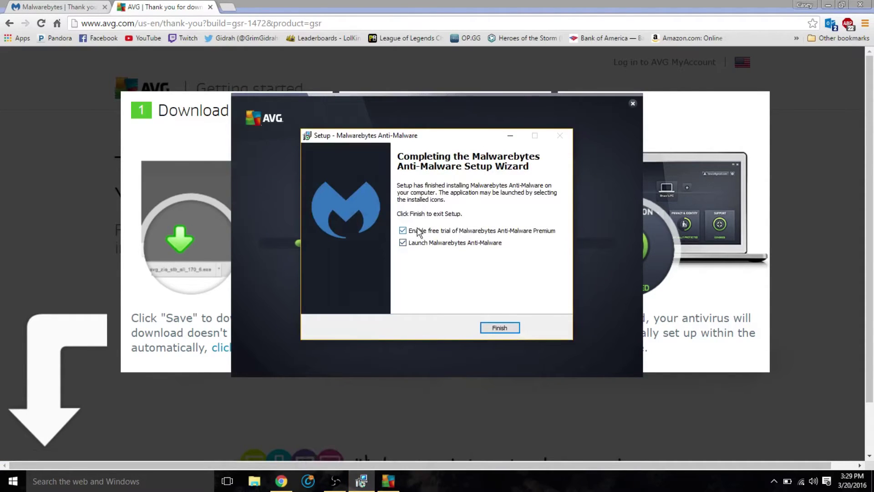
{"action": "left_click", "coordinate": [403, 231]}
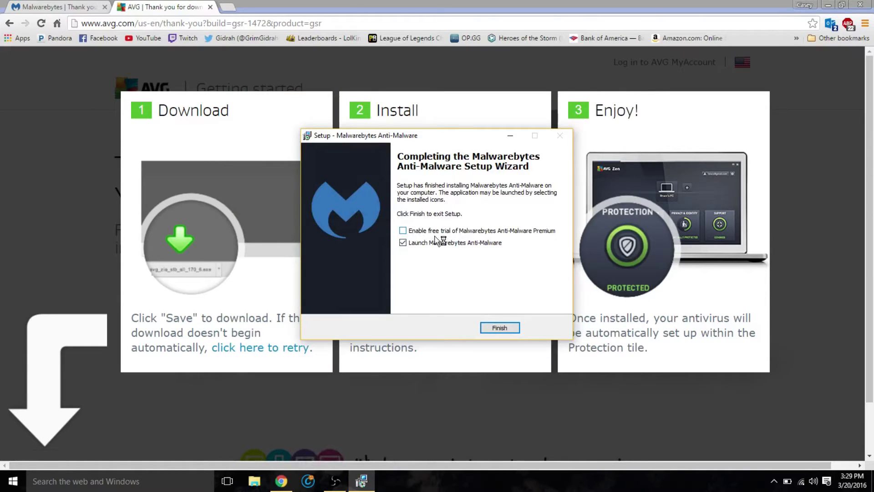
{"action": "left_click", "coordinate": [500, 328]}
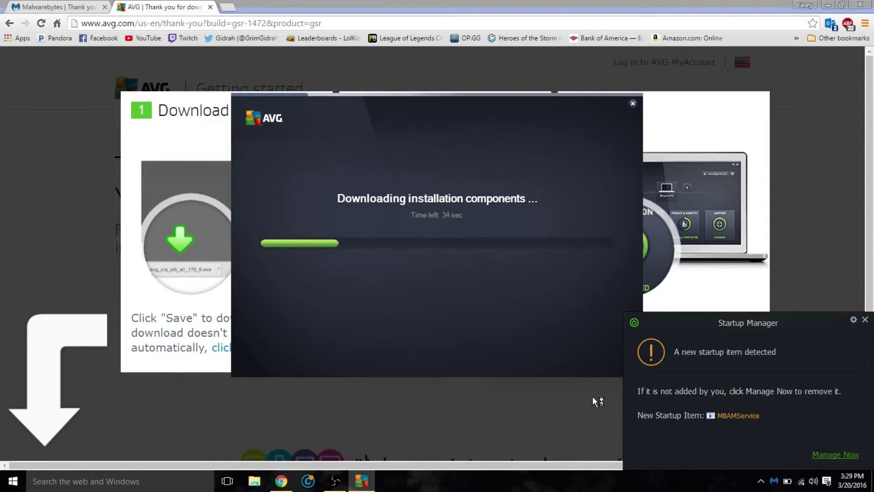
{"action": "left_click", "coordinate": [865, 320]}
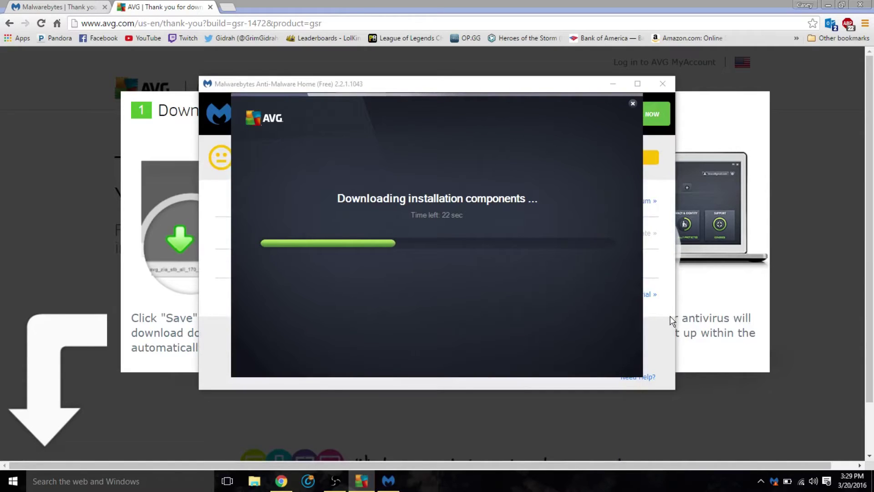
{"action": "left_click", "coordinate": [492, 91]}
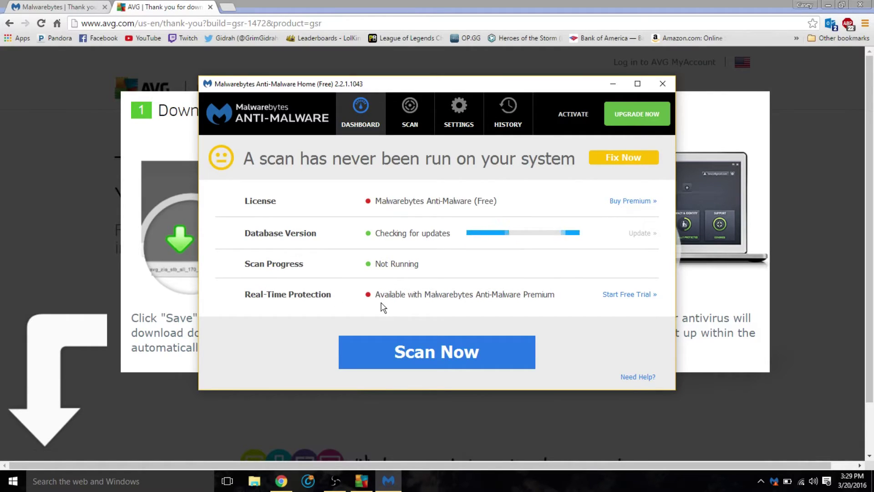
Step: Start a Malwarebytes Threat Scan from the Scan tab and minimize Malwarebytes
{"action": "left_click", "coordinate": [415, 120]}
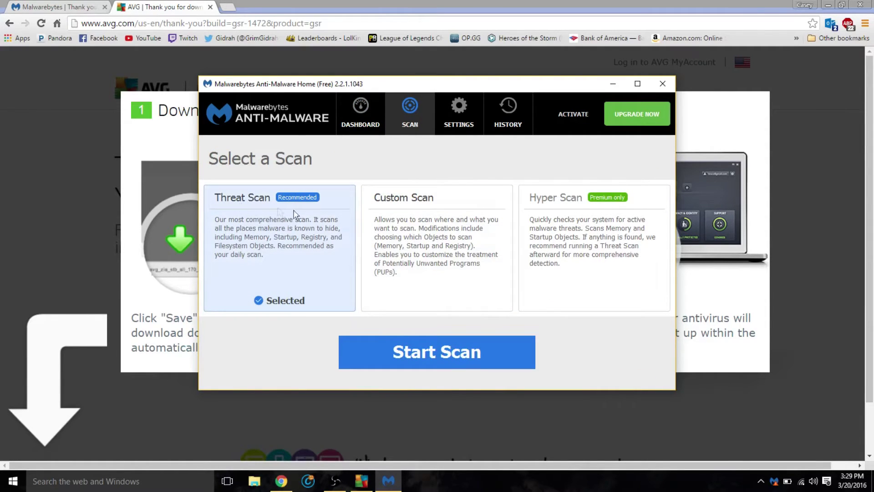
{"action": "left_click", "coordinate": [382, 351]}
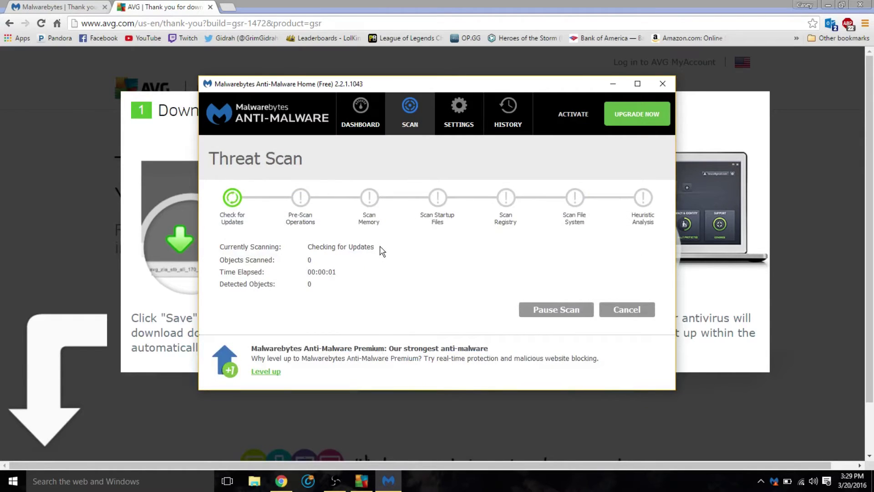
{"action": "left_click", "coordinate": [613, 84]}
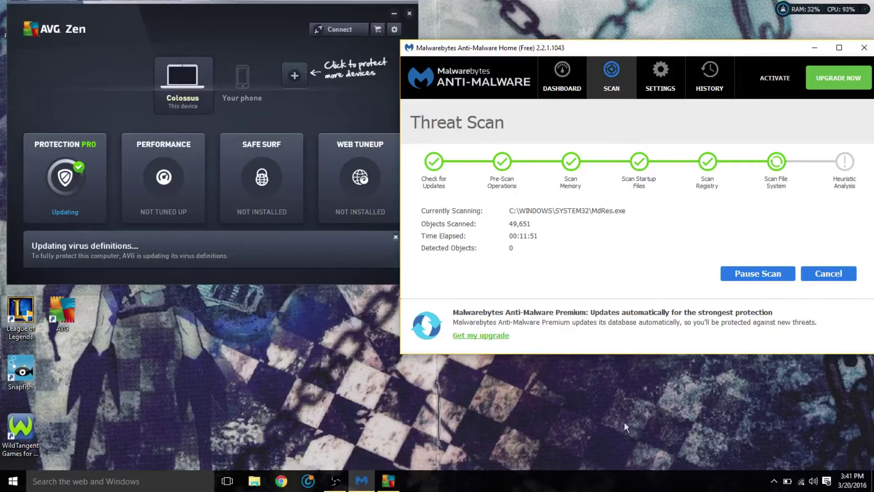
Step: Review the disk-heavy processes in Task Manager, close it, and bring up the Start menu
{"action": "right_click", "coordinate": [599, 474]}
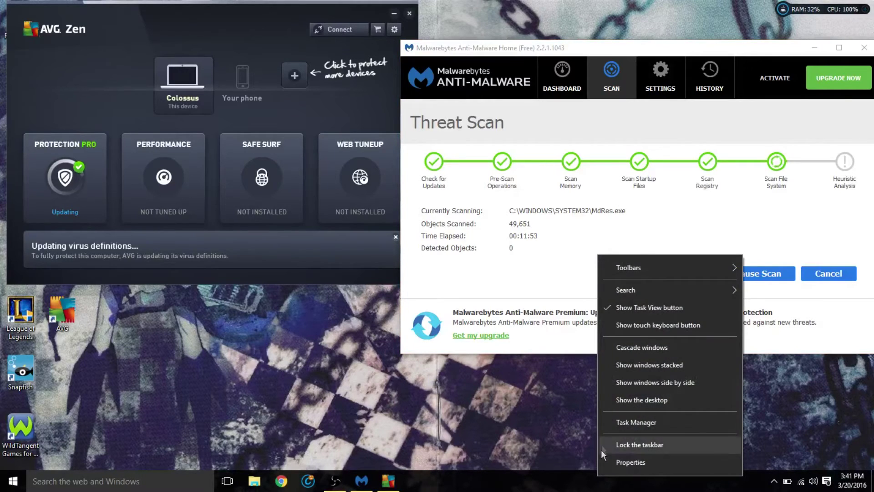
{"action": "left_click", "coordinate": [606, 422]}
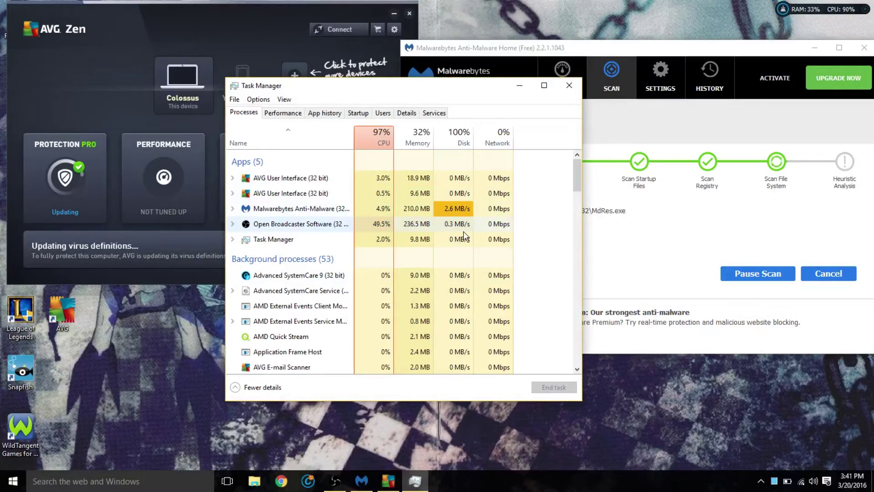
{"action": "left_click_drag", "start_coordinate": [575, 173], "coordinate": [589, 326]}
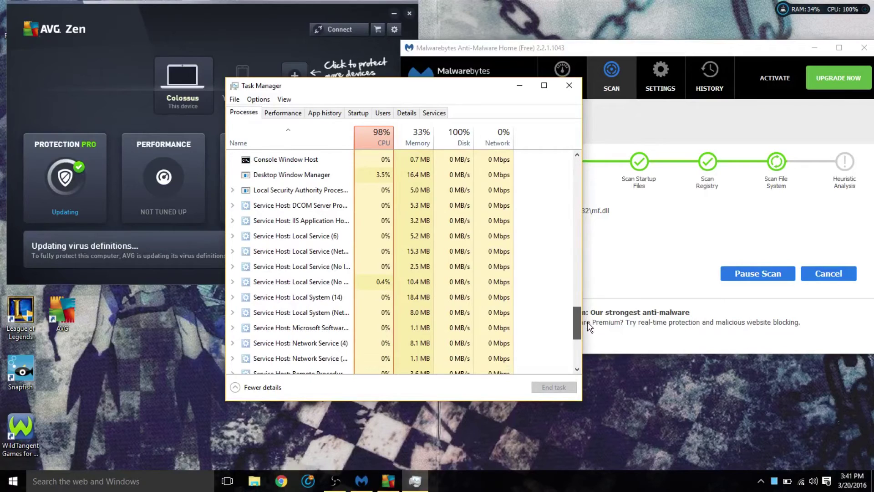
{"action": "left_click_drag", "start_coordinate": [589, 326], "coordinate": [589, 360]}
{"action": "key", "text": "alt+F4"}
{"action": "key", "text": "super"}
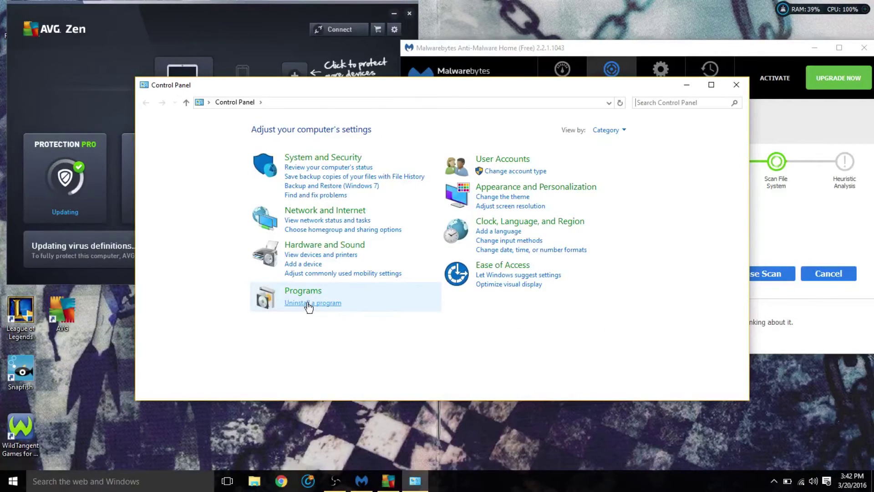
Step: Uninstall Cyberlink PhotoDirector from Programs and Features
{"action": "left_click", "coordinate": [309, 305]}
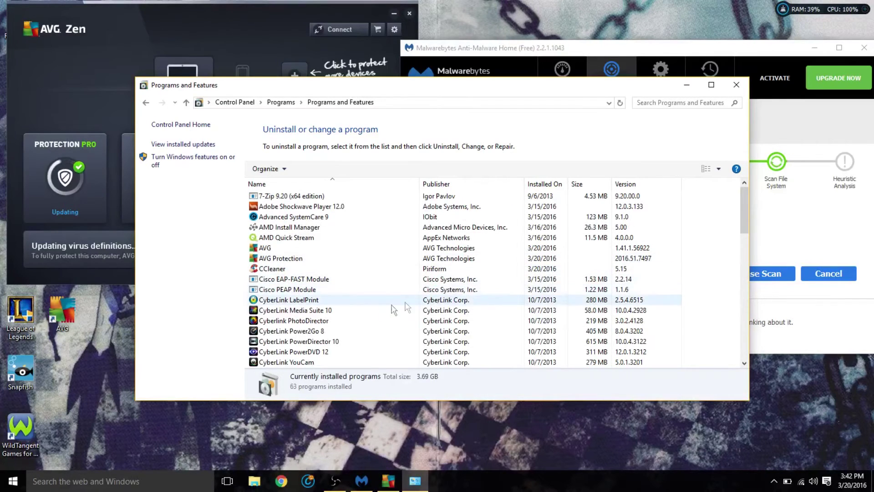
{"action": "left_click", "coordinate": [349, 321]}
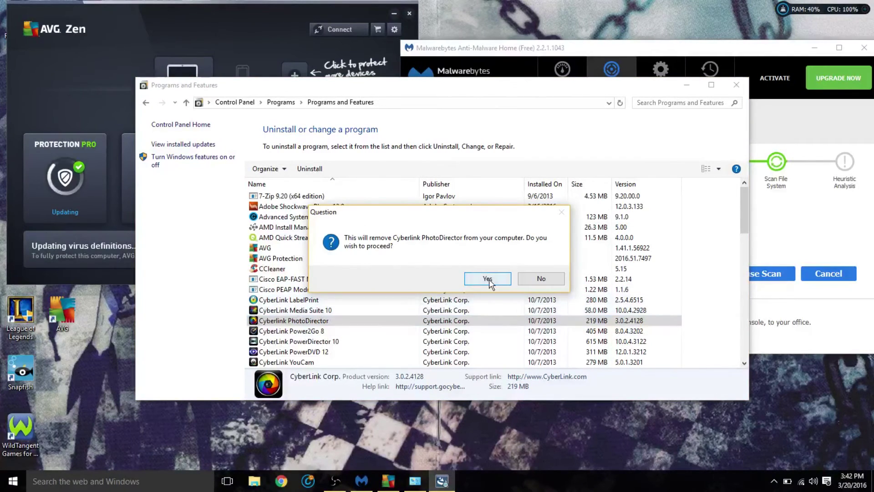
{"action": "left_click", "coordinate": [488, 279]}
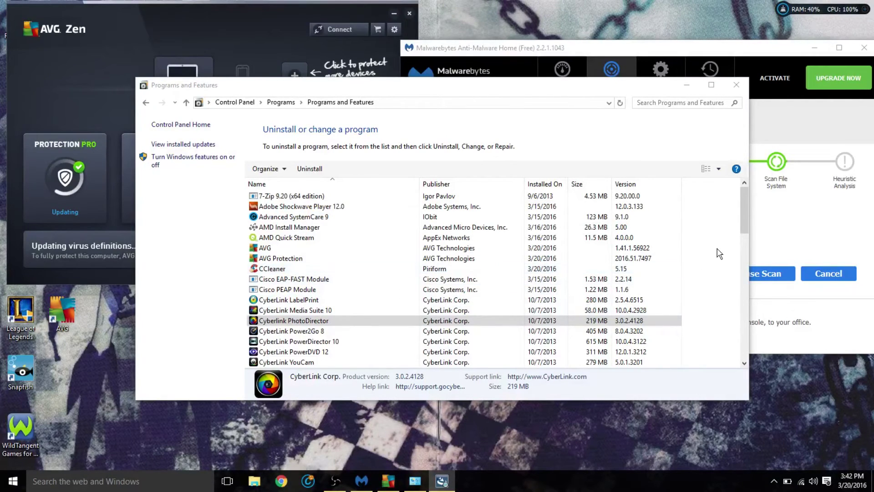
Step: Select HP Support Assistant, System Event Utility, Utility Center, Wireless Button Driver and Energy Star
{"action": "scroll", "coordinate": [742, 213], "scroll_direction": "down", "scroll_amount": 4}
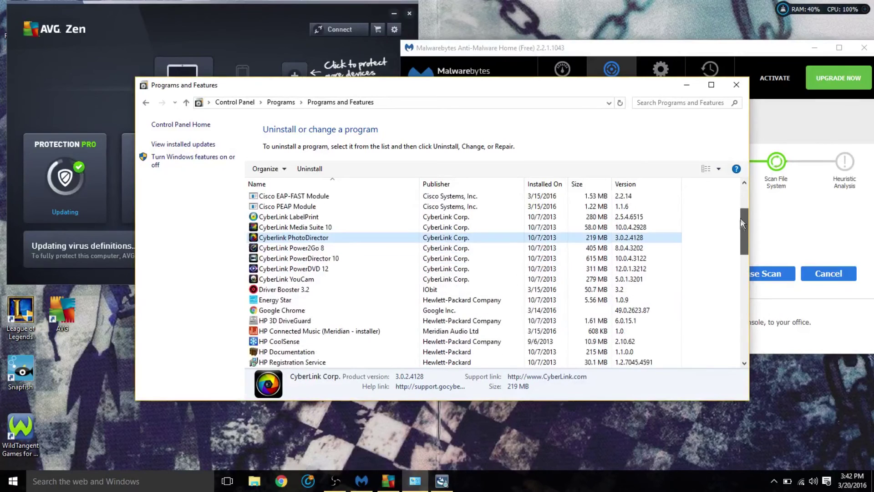
{"action": "left_click_drag", "start_coordinate": [739, 231], "coordinate": [740, 239]}
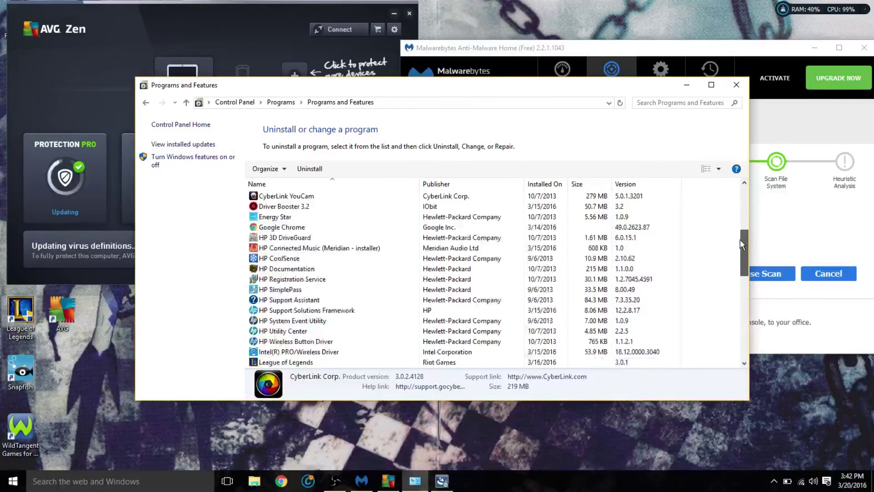
{"action": "left_click", "coordinate": [321, 300]}
{"action": "left_click", "coordinate": [322, 321]}
{"action": "left_click", "coordinate": [317, 332]}
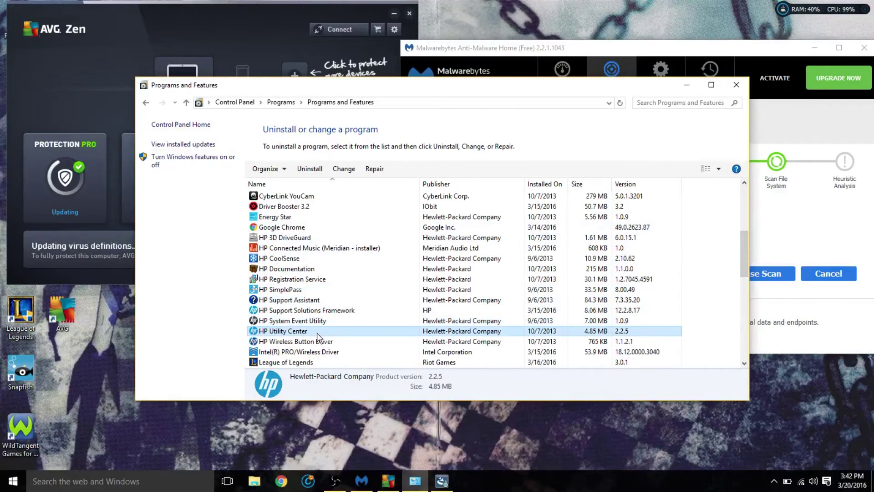
{"action": "left_click", "coordinate": [319, 342]}
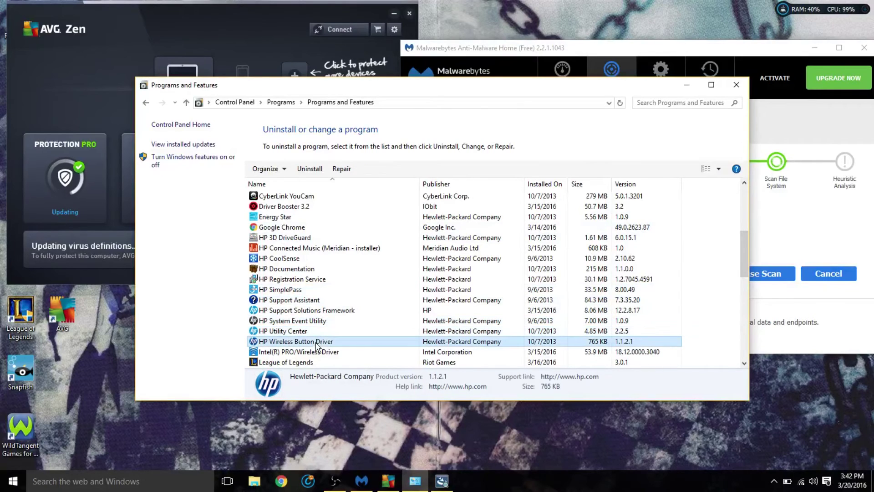
{"action": "left_click", "coordinate": [297, 219]}
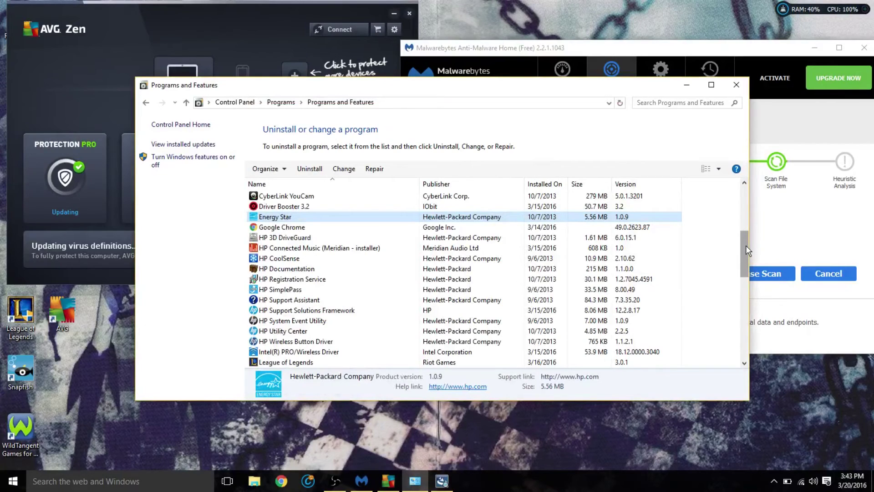
{"action": "left_click_drag", "start_coordinate": [746, 245], "coordinate": [742, 261]}
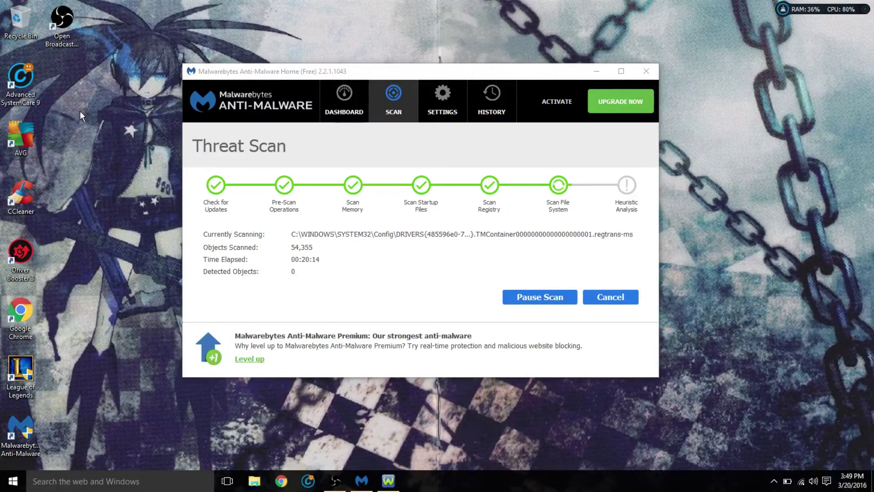
Step: Search for 'services' and open the Services app
{"action": "left_click", "coordinate": [12, 480]}
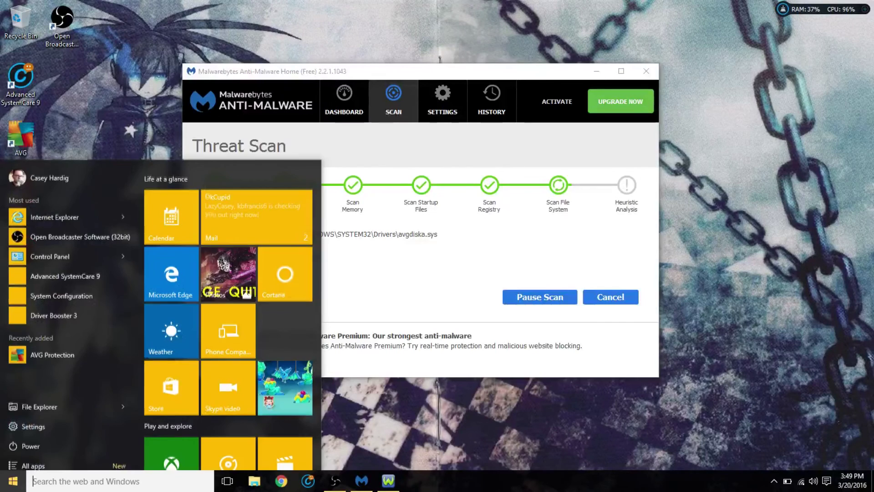
{"action": "type", "text": "services"}
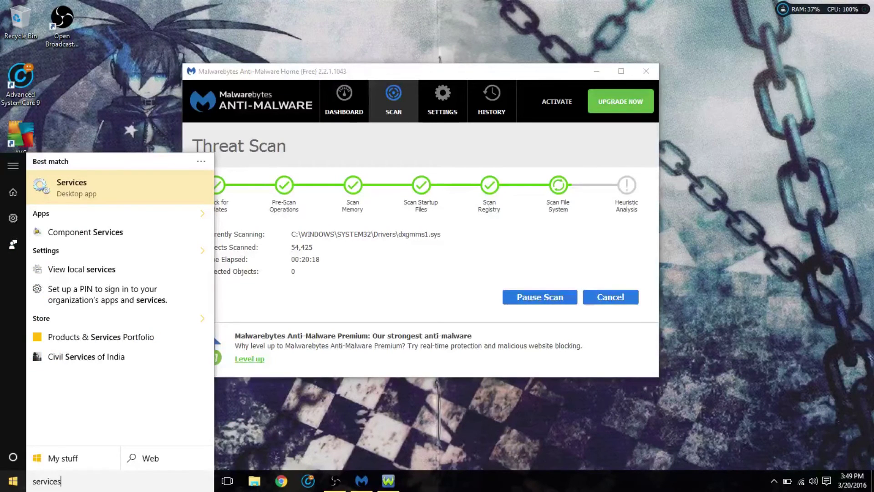
{"action": "key", "text": "Escape"}
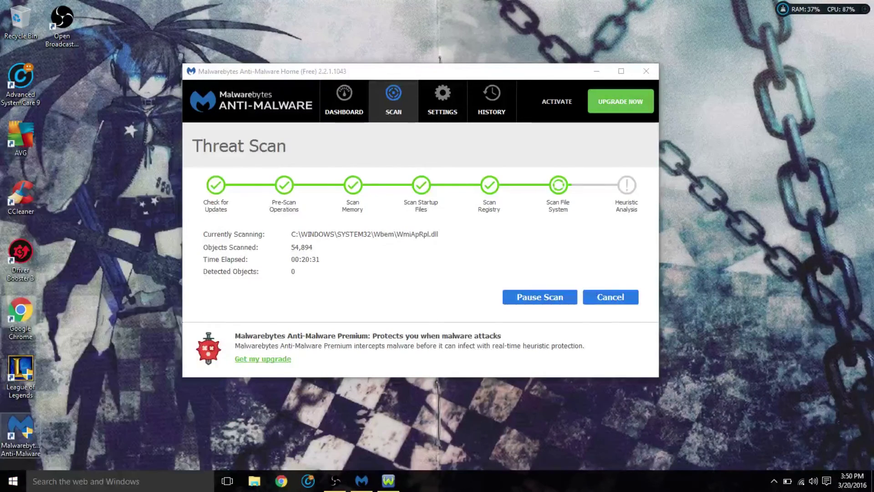
{"action": "key", "text": "super"}
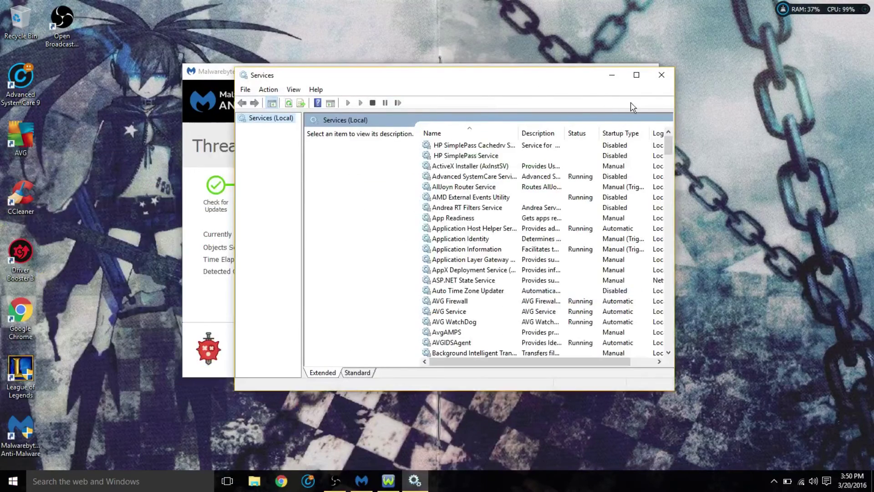
{"action": "left_click_drag", "start_coordinate": [671, 148], "coordinate": [666, 288]}
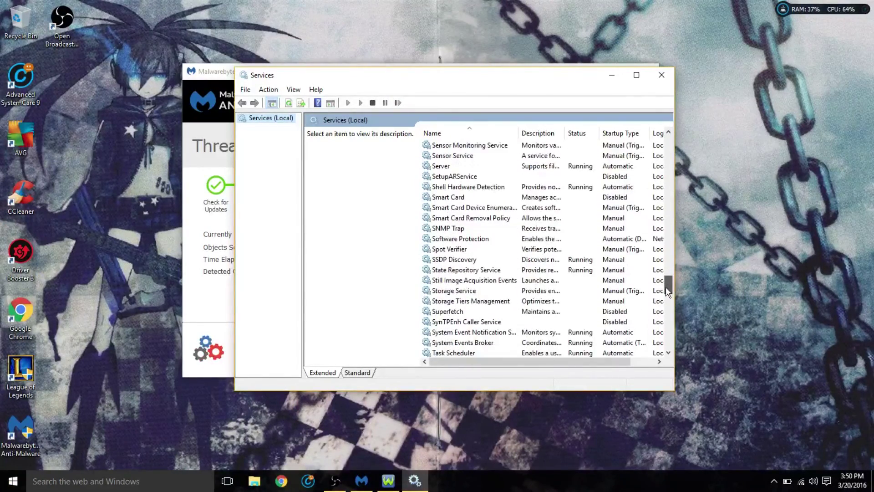
Step: Set the Superfetch service's startup type to Disabled, apply it, and close Services
{"action": "left_click", "coordinate": [538, 313]}
{"action": "right_click", "coordinate": [537, 316]}
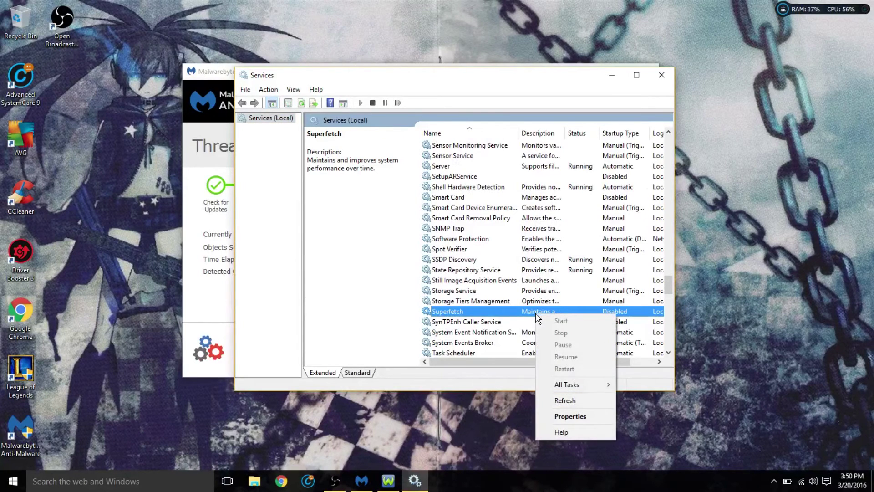
{"action": "left_click", "coordinate": [556, 418]}
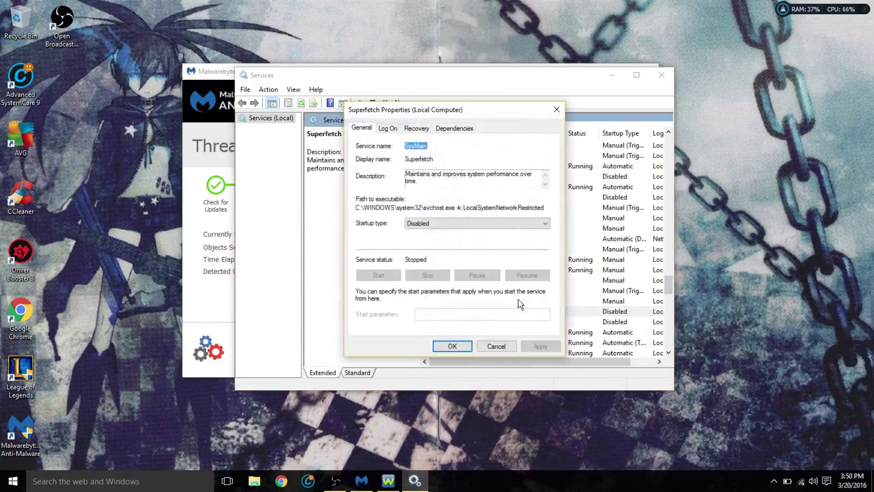
{"action": "left_click", "coordinate": [427, 228]}
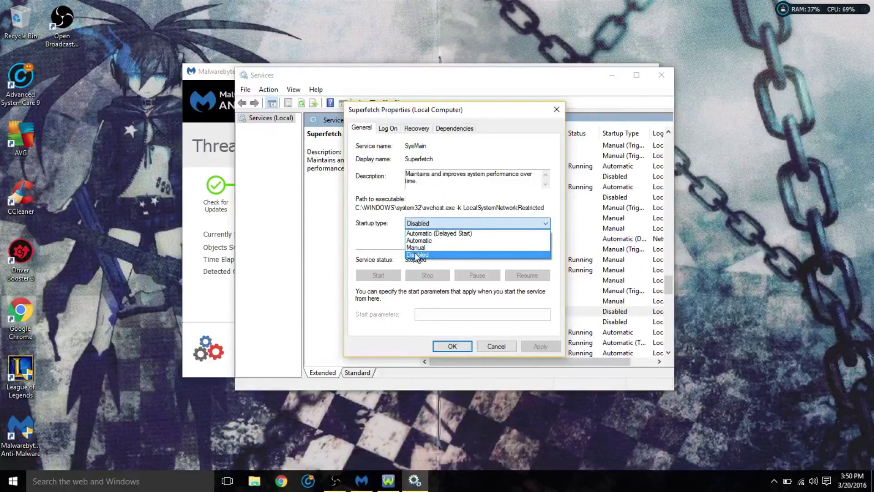
{"action": "left_click", "coordinate": [418, 257]}
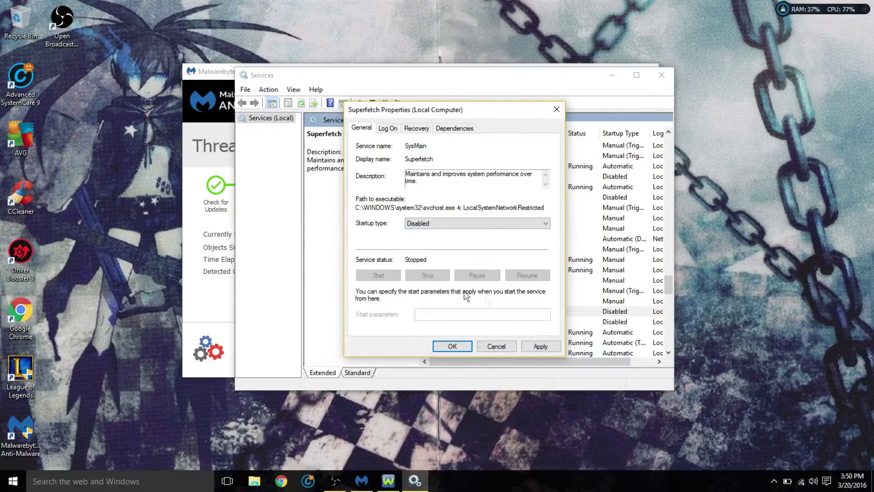
{"action": "left_click", "coordinate": [538, 349]}
{"action": "left_click", "coordinate": [453, 346]}
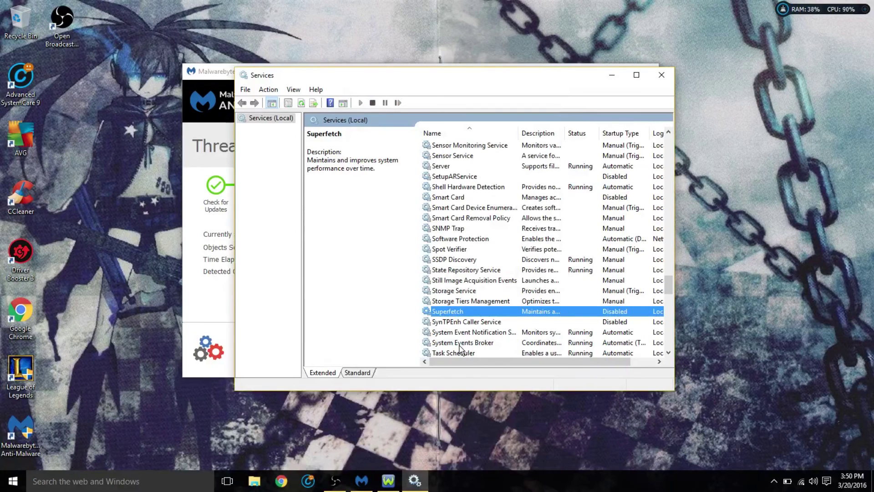
{"action": "left_click", "coordinate": [662, 74]}
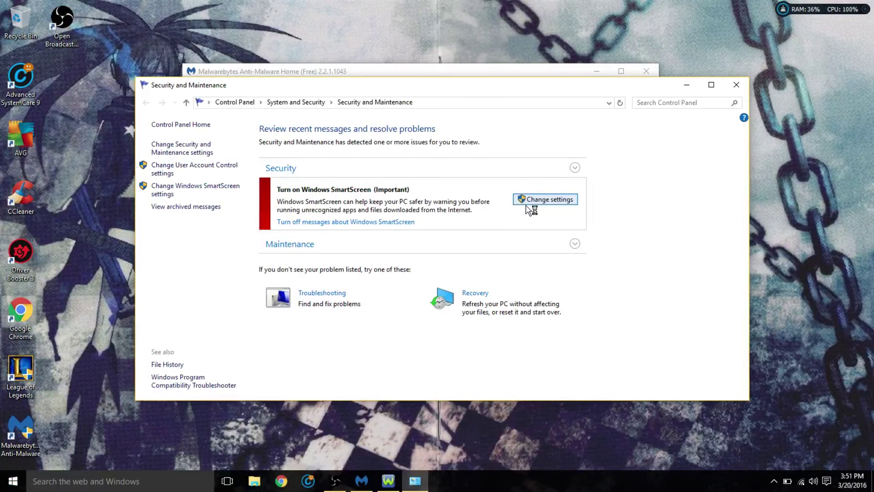
{"action": "left_click", "coordinate": [528, 200]}
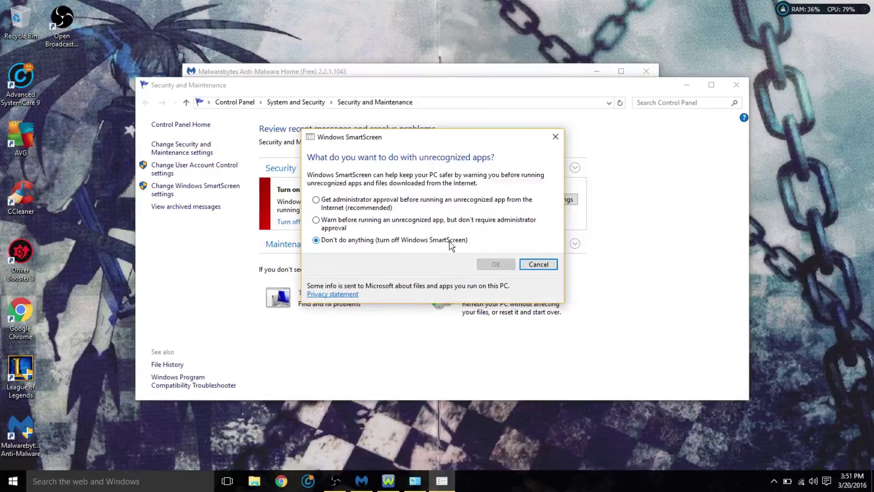
{"action": "left_click", "coordinate": [539, 264]}
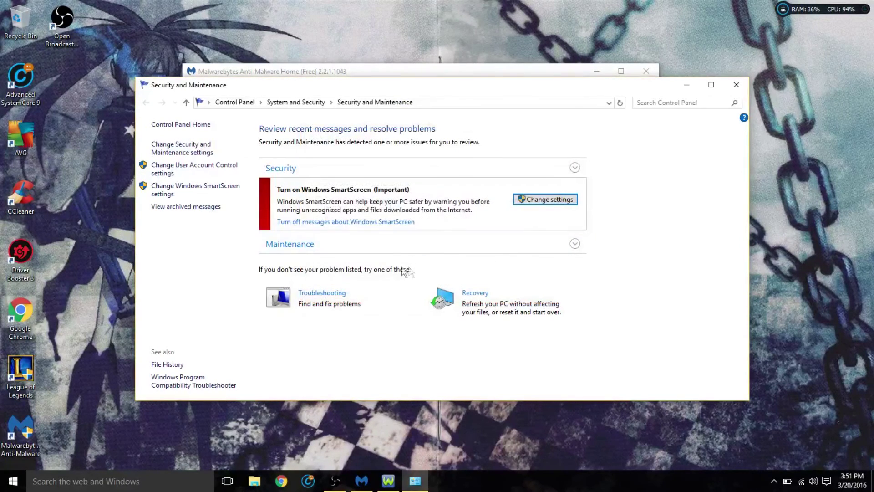
{"action": "left_click", "coordinate": [574, 244]}
{"action": "left_click", "coordinate": [574, 244]}
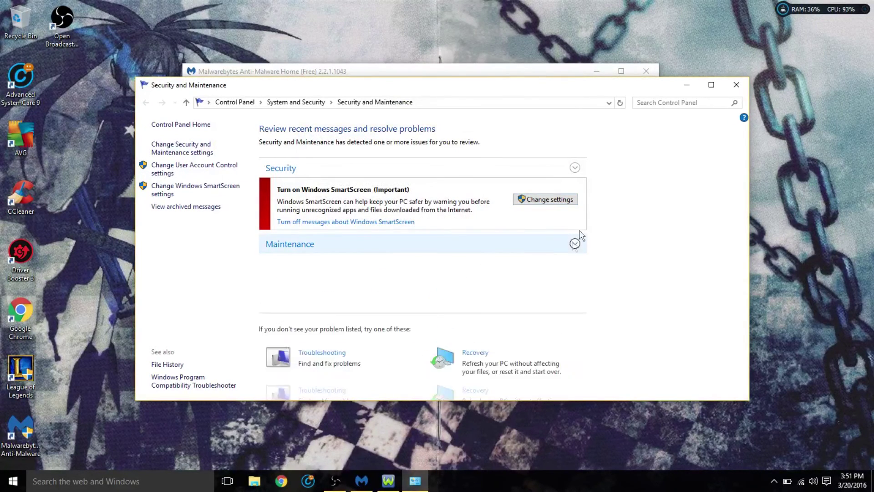
{"action": "left_click", "coordinate": [737, 85]}
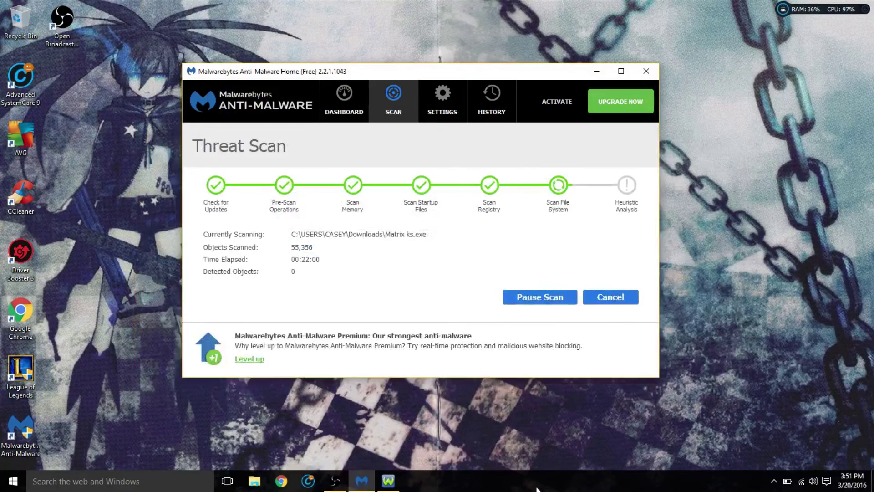
{"action": "right_click", "coordinate": [537, 487]}
Step: Scroll Task Manager's Processes list to check disk usage, then close it
{"action": "left_click", "coordinate": [553, 433]}
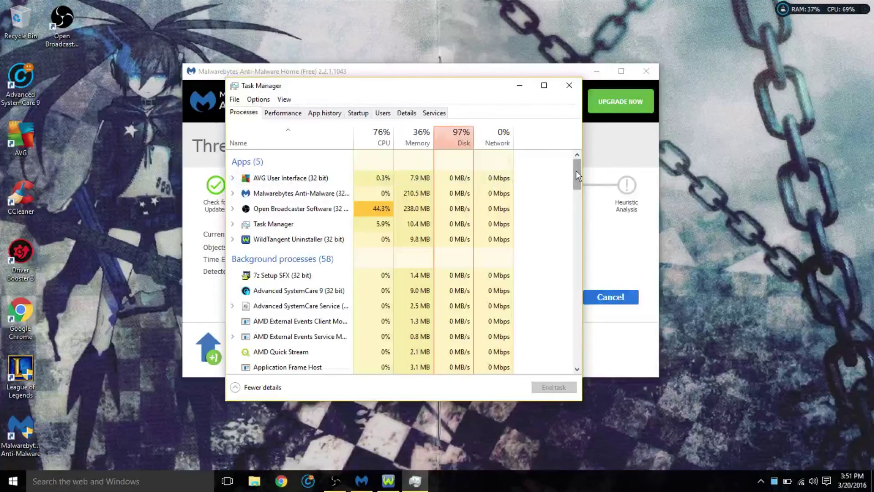
{"action": "left_click_drag", "start_coordinate": [577, 173], "coordinate": [581, 214]}
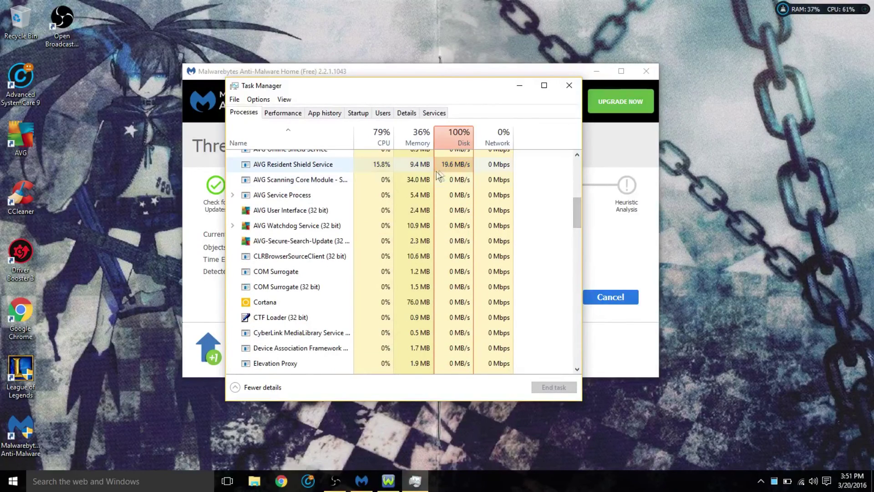
{"action": "left_click_drag", "start_coordinate": [573, 208], "coordinate": [574, 159]}
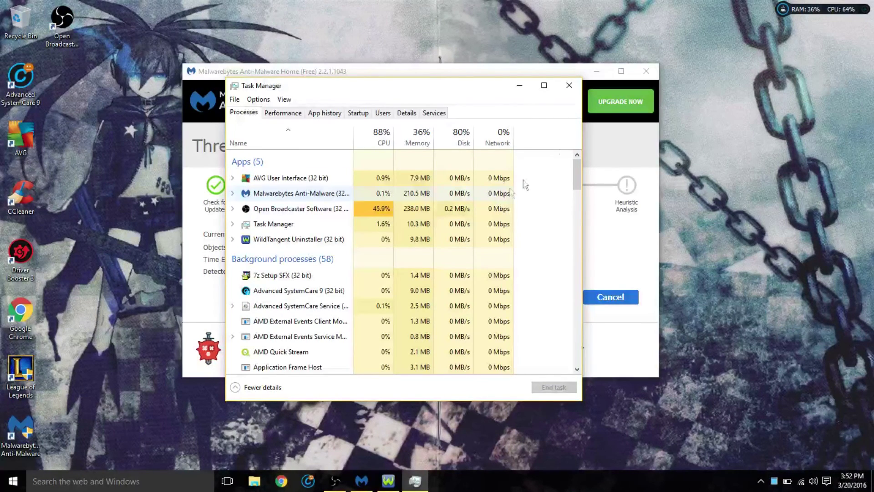
{"action": "left_click", "coordinate": [569, 89]}
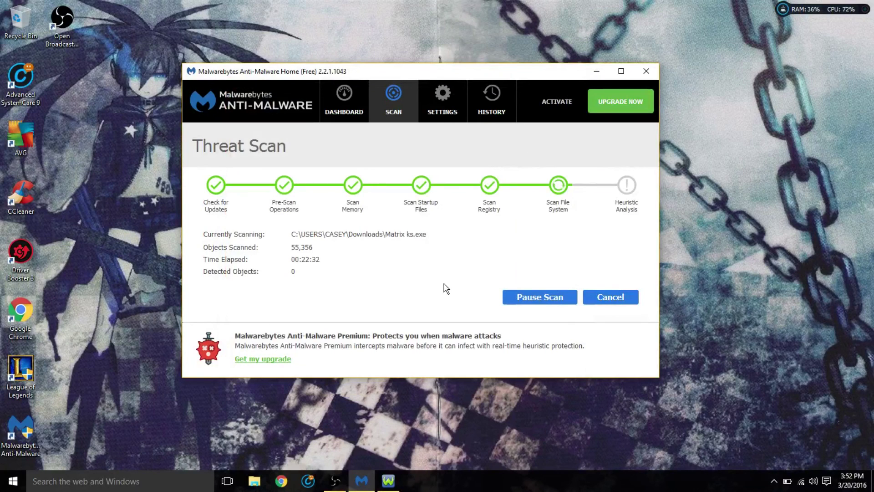
Step: Run a Windows Update check in Update & Security and stay on the Windows Update page
{"action": "key", "text": "super"}
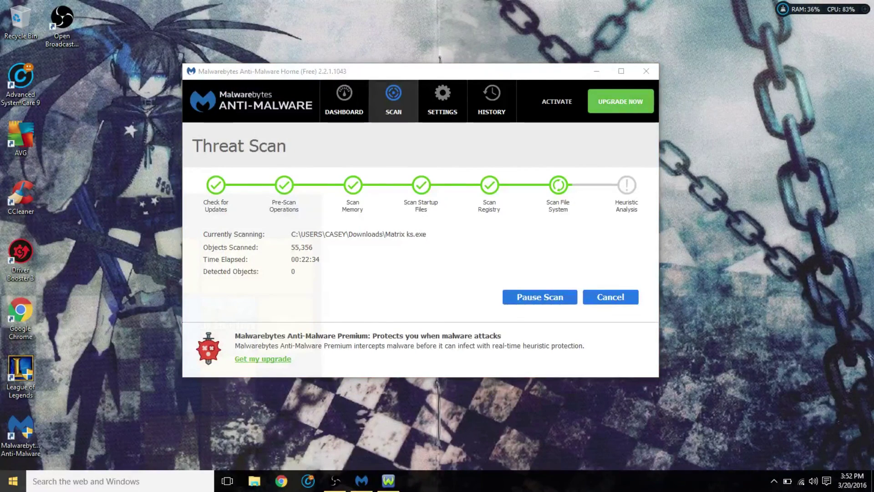
{"action": "left_click", "coordinate": [301, 127]}
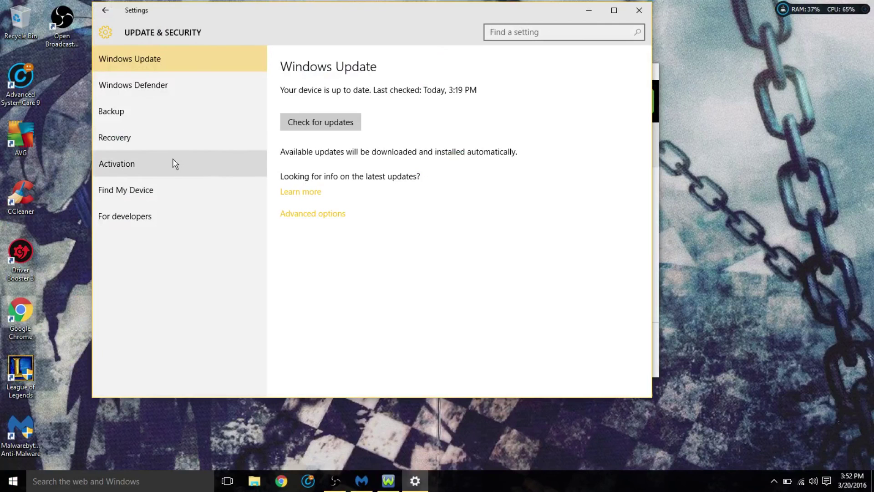
{"action": "left_click", "coordinate": [142, 112]}
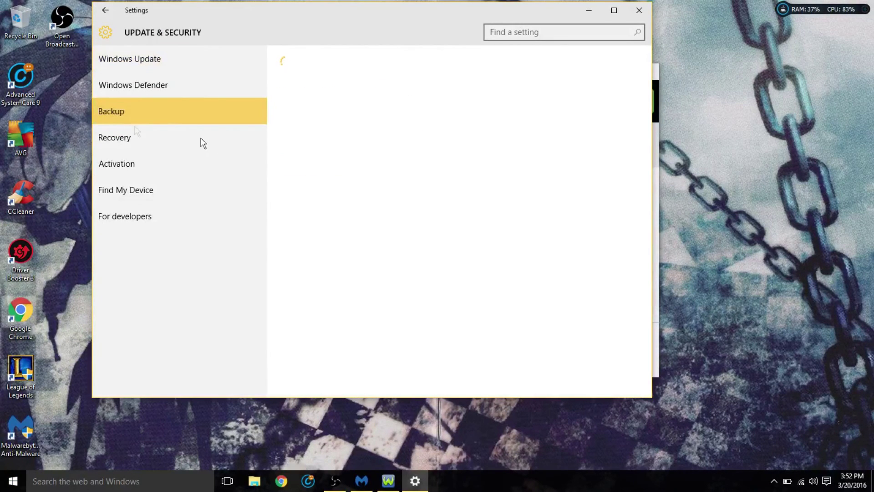
{"action": "left_click", "coordinate": [154, 62]}
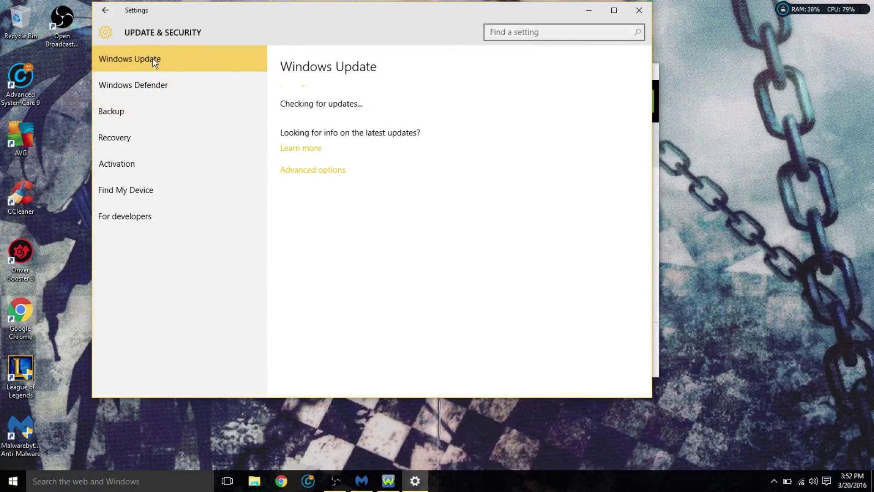